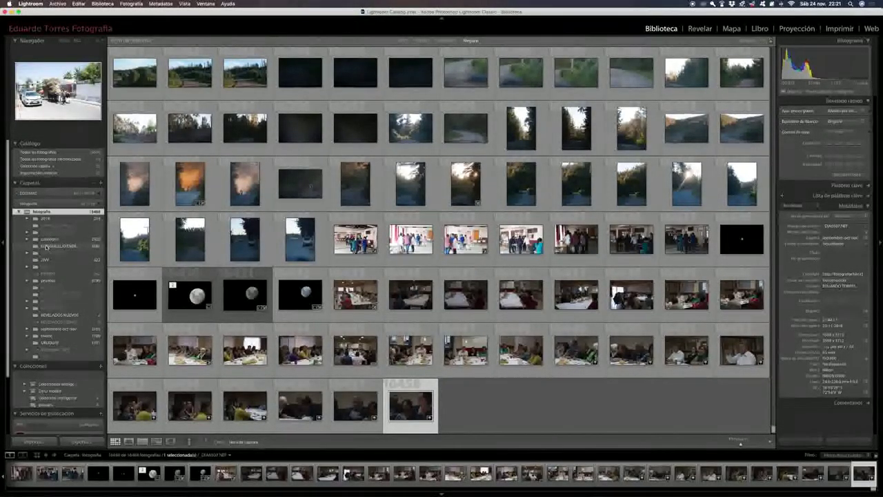
Step: Show all photos in the fotografia folder and scroll the grid down to the lake shots
left_click(47, 247)
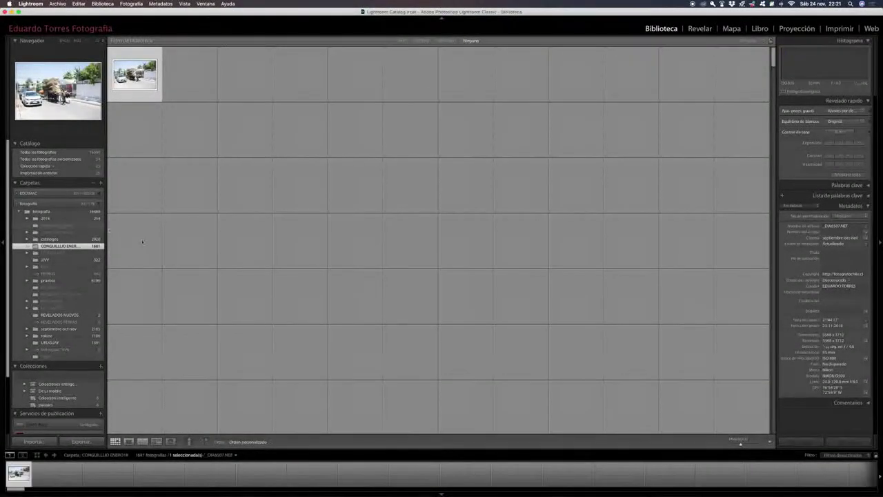
left_click(47, 212)
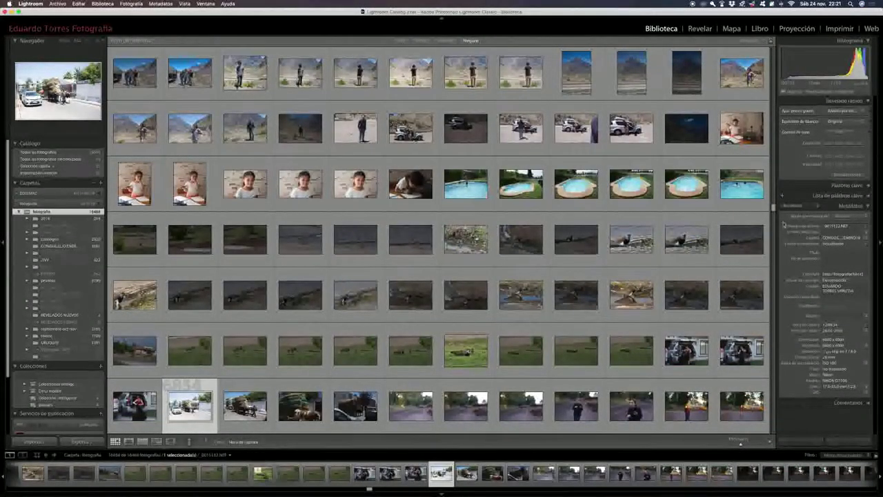
left_click(775, 87)
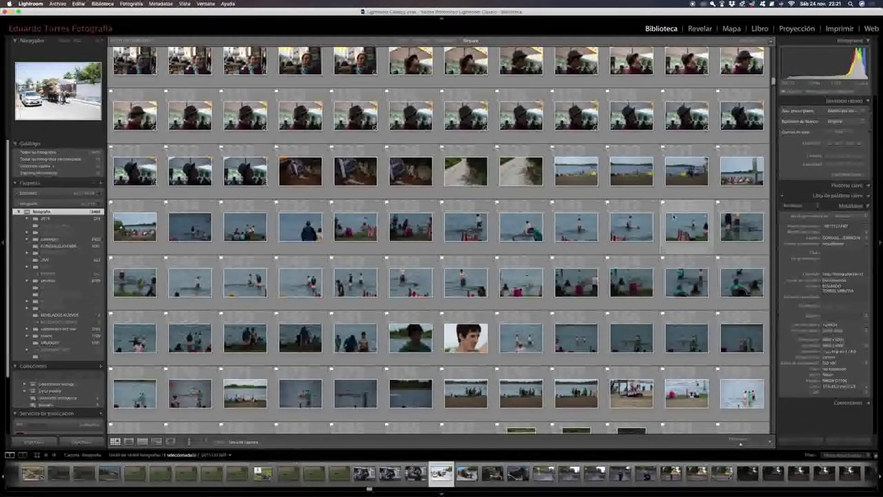
scroll(675, 218, "down", 5)
scroll(674, 218, "down", 5)
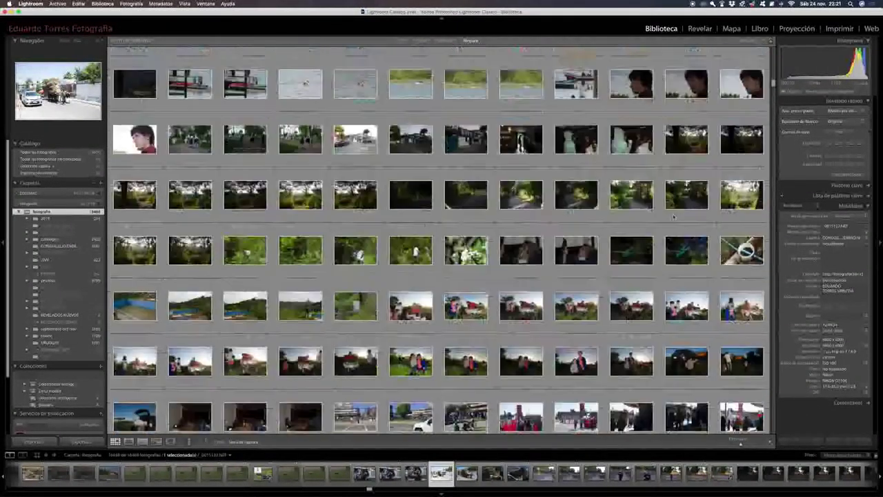
scroll(674, 218, "down", 5)
scroll(674, 218, "down", 3)
scroll(674, 218, "down", 5)
scroll(674, 218, "down", 3)
scroll(674, 218, "down", 5)
scroll(674, 218, "down", 5)
scroll(675, 219, "down", 5)
scroll(674, 218, "down", 5)
scroll(674, 218, "down", 5)
scroll(674, 218, "down", 2)
scroll(674, 218, "down", 1)
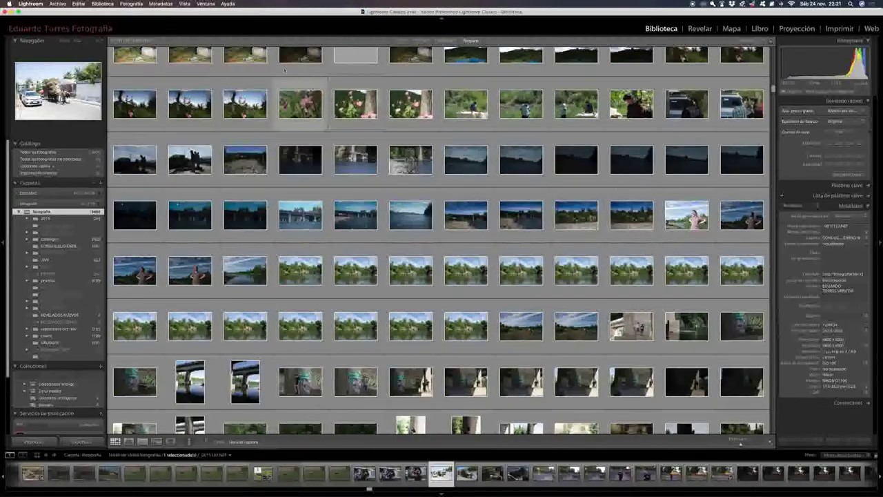
Step: Check the File menu for plugin extras, then select a lake photo for editing
left_click(60, 5)
mouse_move(72, 136)
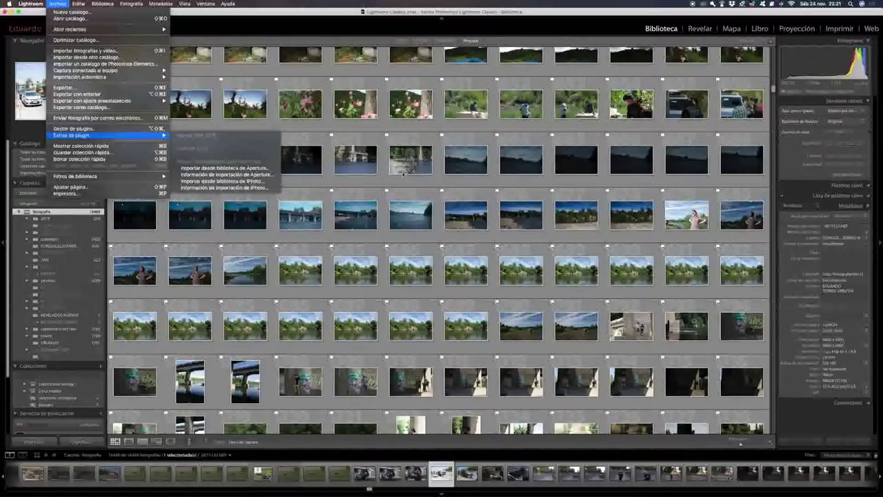
left_click(506, 185)
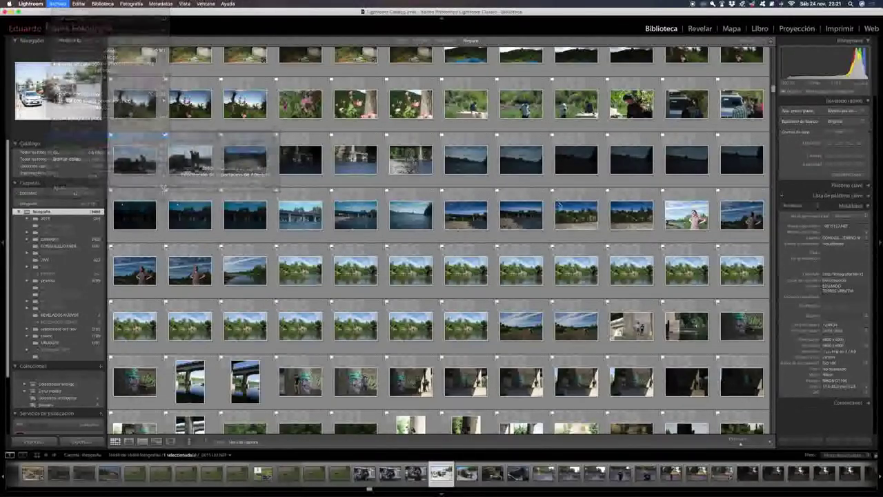
left_click(577, 213)
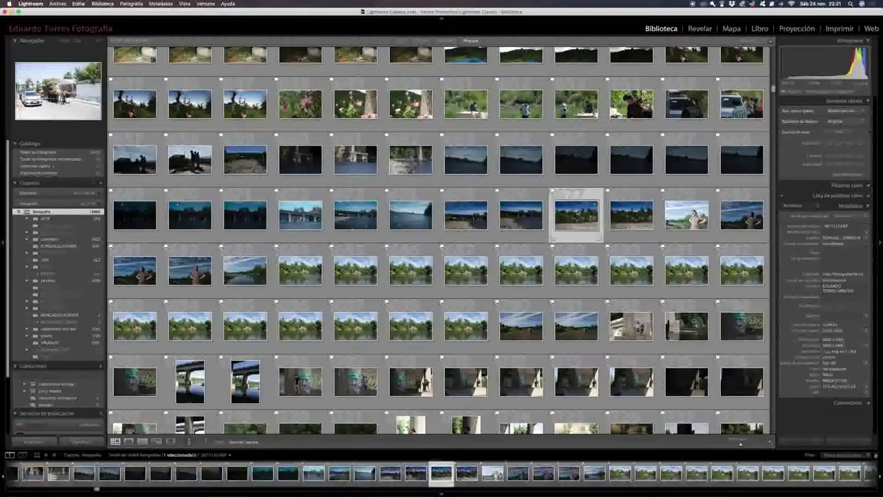
Step: Send the selected lake photo to Luminar 2018 via Editar en
right_click(578, 212)
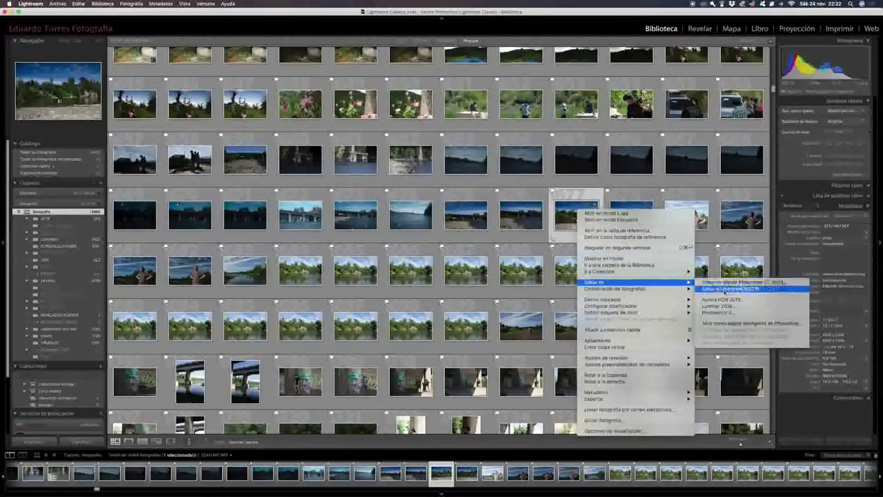
mouse_move(634, 282)
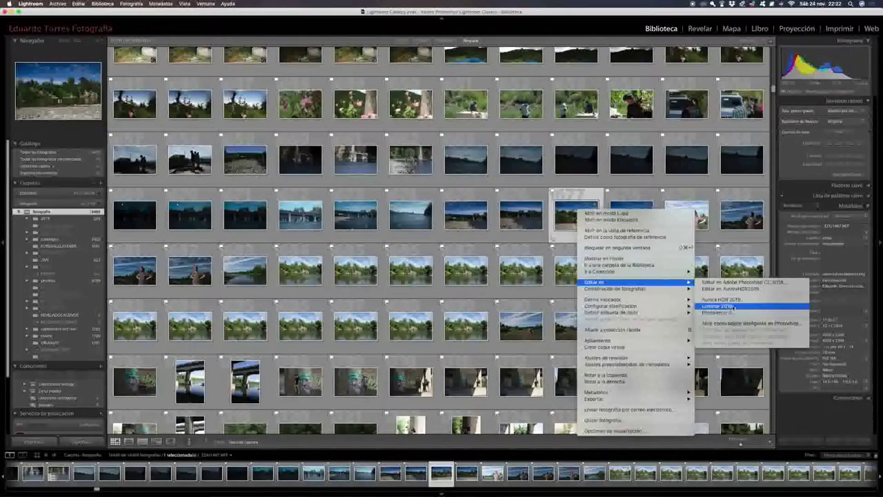
left_click(733, 308)
scroll(523, 249, "down", 5)
scroll(523, 250, "down", 2)
Step: Scroll further through the grid and show the lake trip folder's photos
scroll(523, 250, "down", 3)
scroll(524, 250, "down", 5)
scroll(523, 250, "down", 5)
scroll(523, 249, "down", 5)
scroll(523, 250, "down", 5)
scroll(525, 249, "down", 5)
scroll(525, 250, "down", 5)
scroll(531, 249, "down", 5)
scroll(536, 248, "down", 5)
scroll(536, 249, "down", 5)
scroll(536, 248, "down", 5)
scroll(622, 221, "down", 5)
scroll(721, 185, "down", 5)
scroll(721, 185, "down", 5)
scroll(721, 185, "down", 5)
scroll(721, 185, "down", 5)
scroll(720, 185, "down", 5)
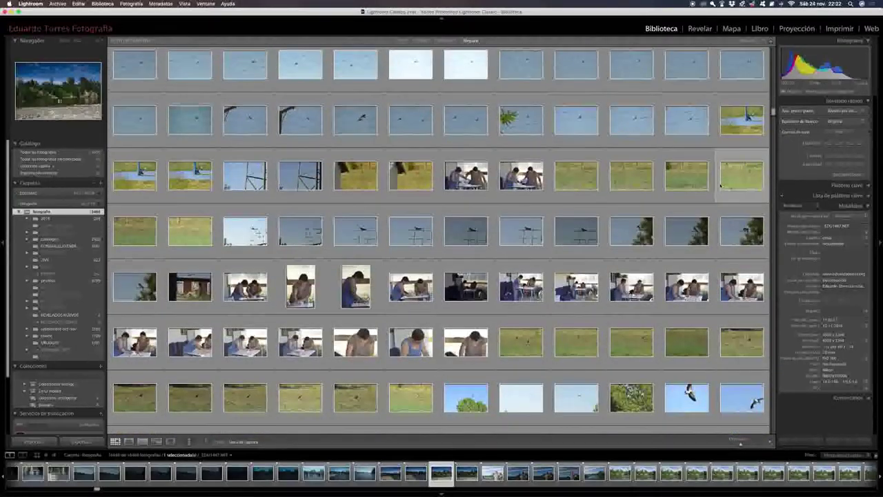
scroll(721, 185, "down", 5)
scroll(721, 185, "down", 5)
scroll(721, 185, "down", 5)
scroll(720, 185, "down", 5)
scroll(720, 185, "down", 5)
scroll(721, 185, "down", 5)
scroll(720, 185, "down", 5)
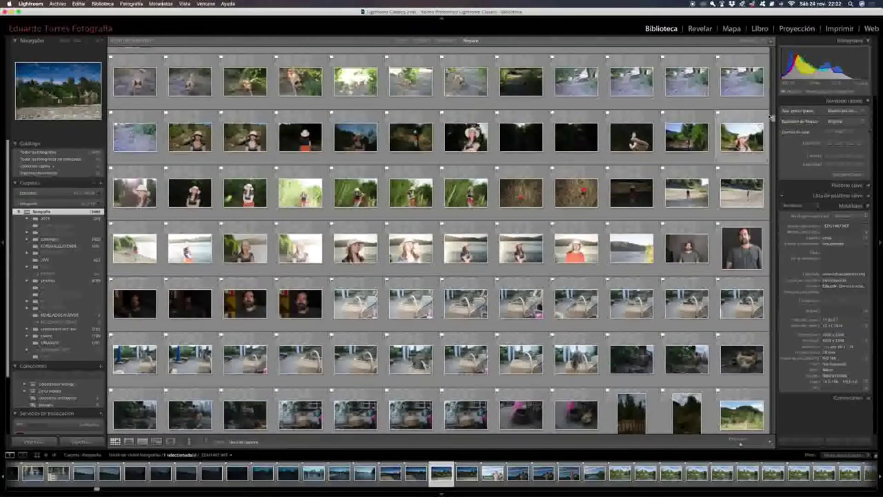
left_click(54, 247)
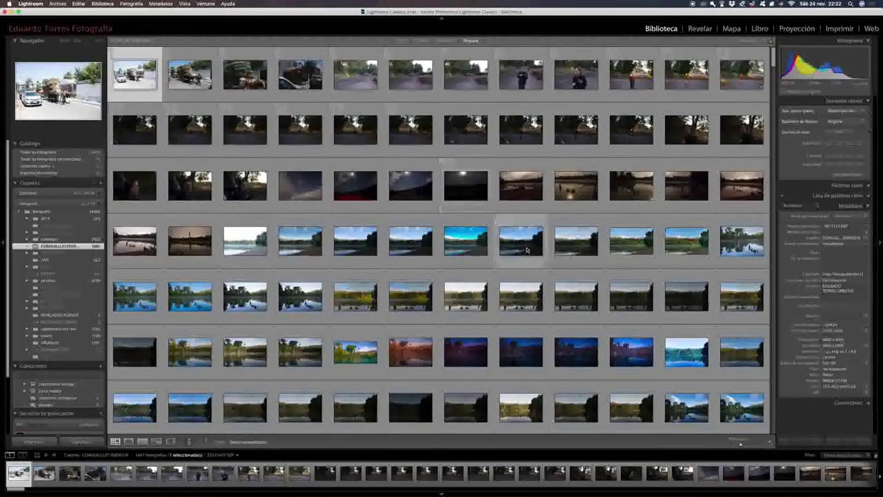
Step: Select _0015180_Luminar2018-edit.tiff and open it in the Revelar (Develop) module
scroll(527, 249, "down", 1)
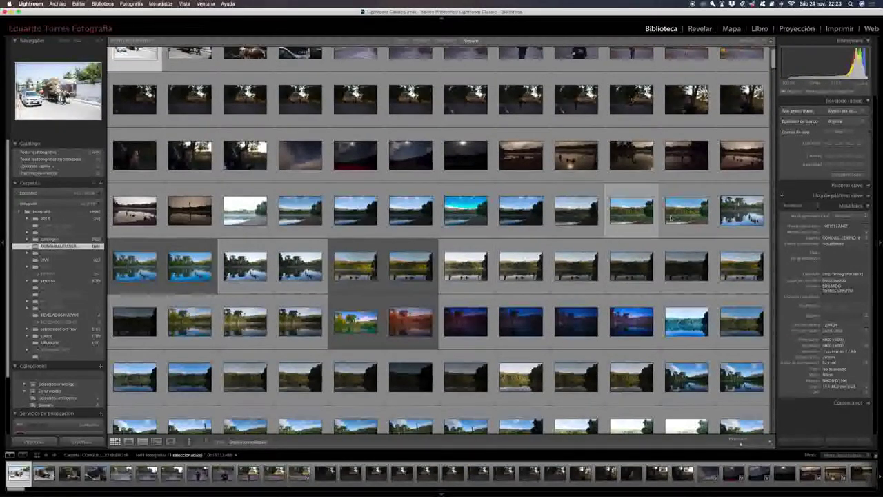
left_click(682, 212)
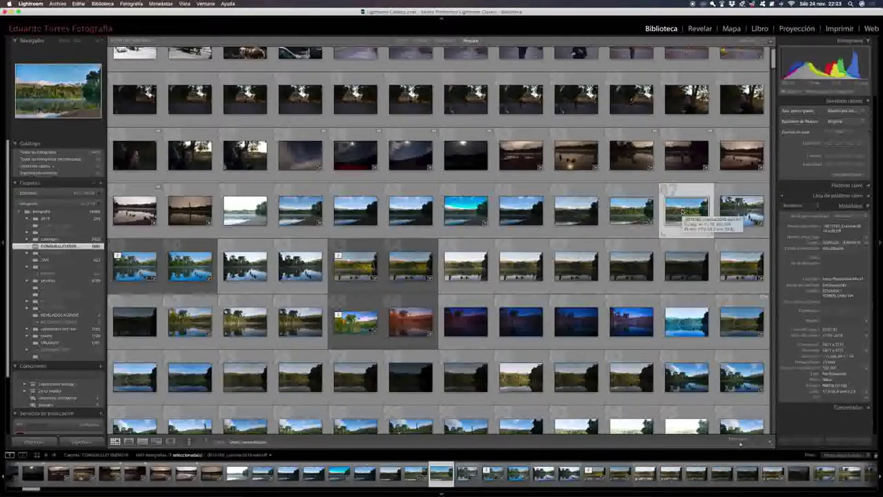
left_click(691, 30)
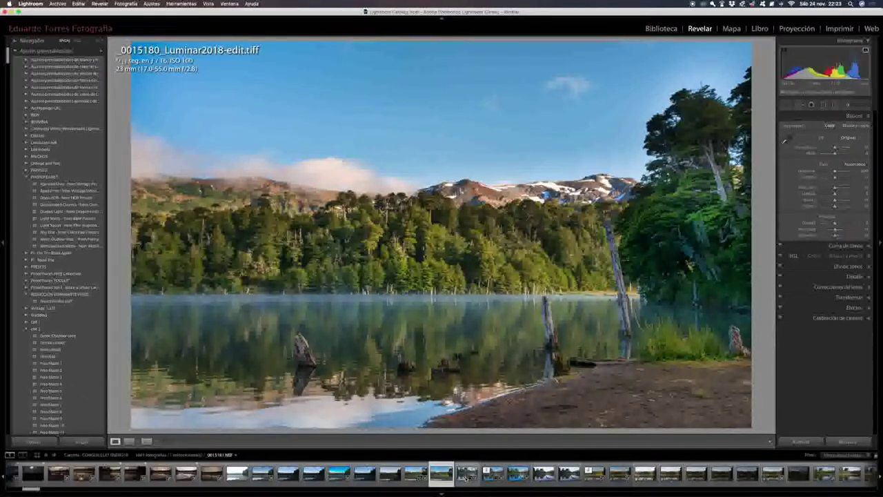
Step: Switch from _0015181.NEF to _0015189.NEF and inspect the forest at 1:1 zoom
left_click(466, 474)
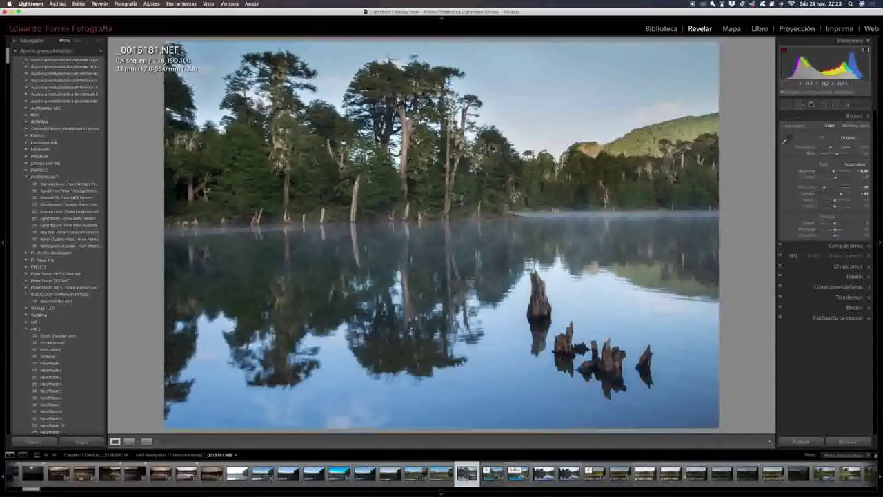
left_click(697, 476)
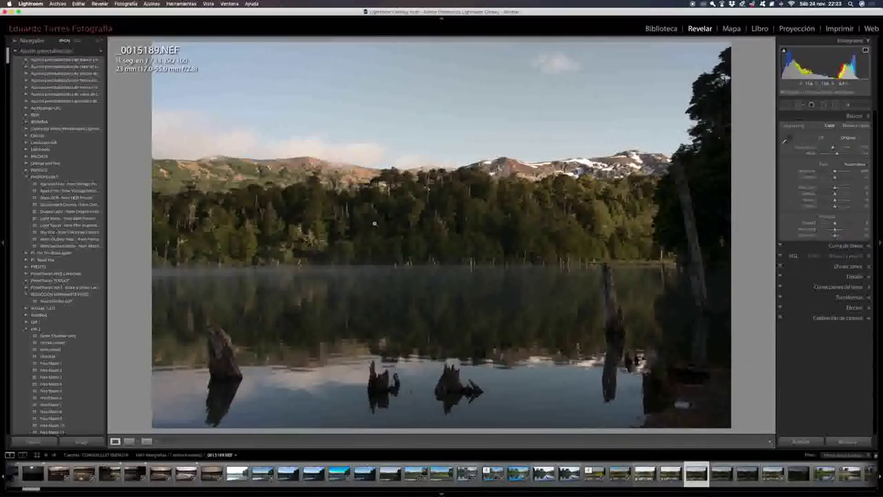
left_click(504, 212)
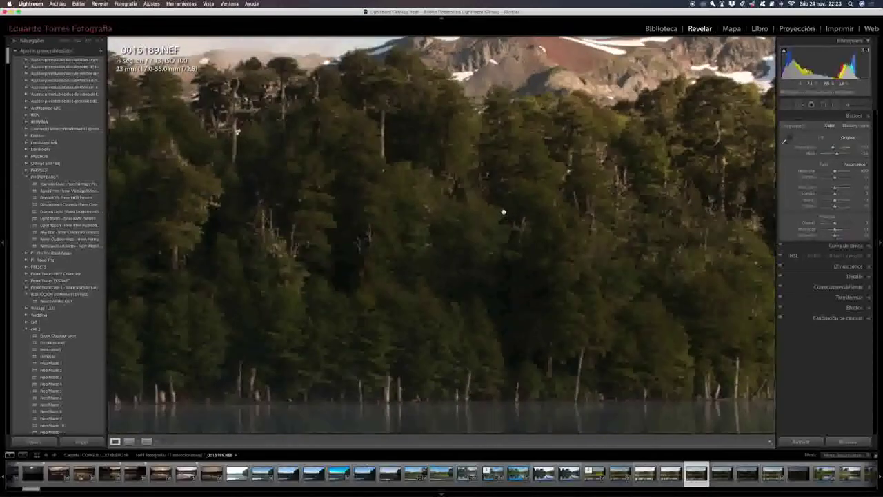
left_click(504, 212)
Step: Send _0015189.NEF to Luminar 2018 as a copy with Lightroom adjustments
right_click(504, 212)
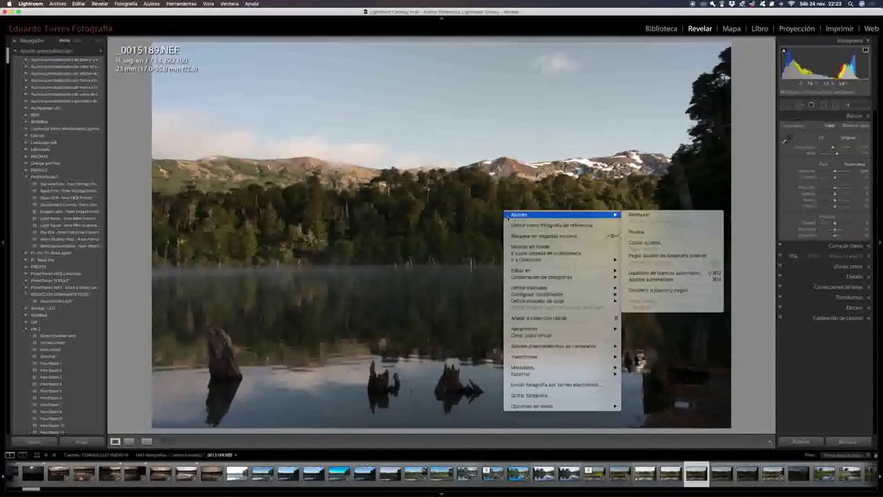
mouse_move(522, 269)
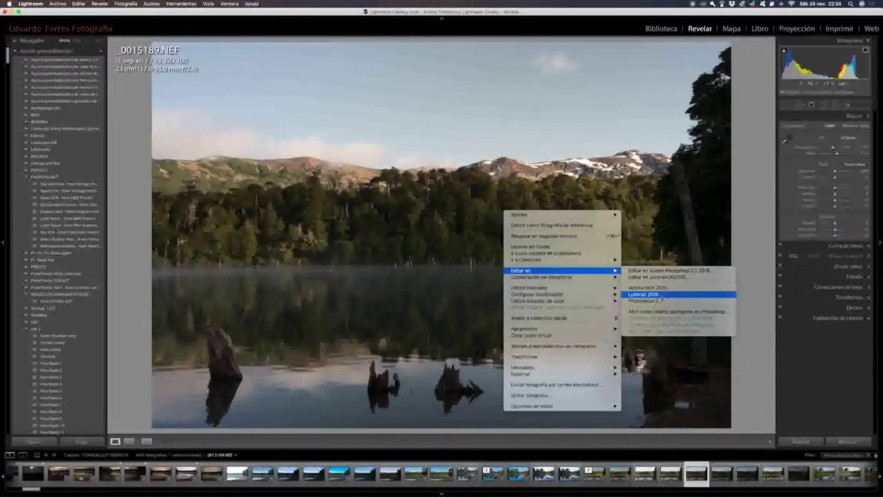
left_click(657, 295)
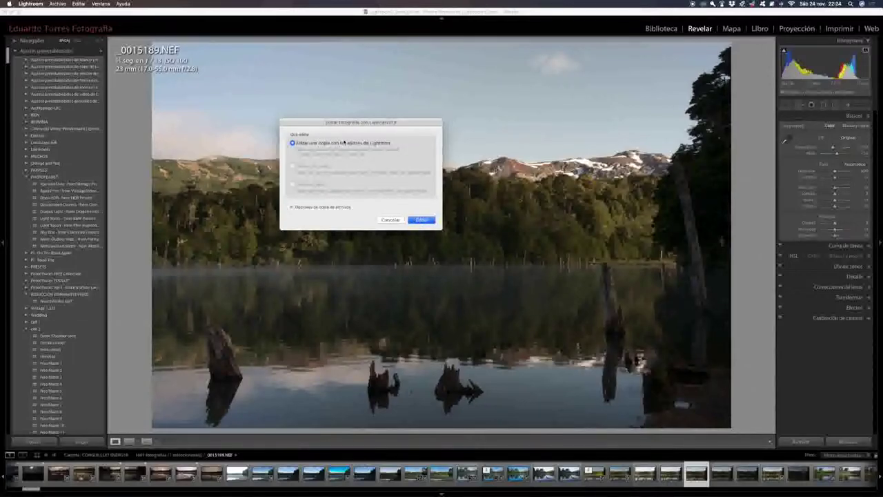
left_click(422, 220)
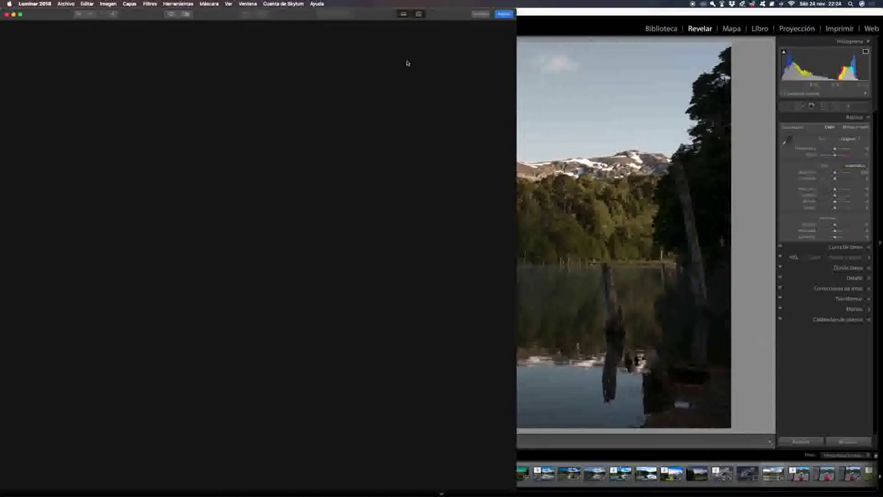
Step: Try the Auto Smart Enhancer and Bright Day presets, undo both, and show preset categories
left_click_drag(374, 17, 707, 16)
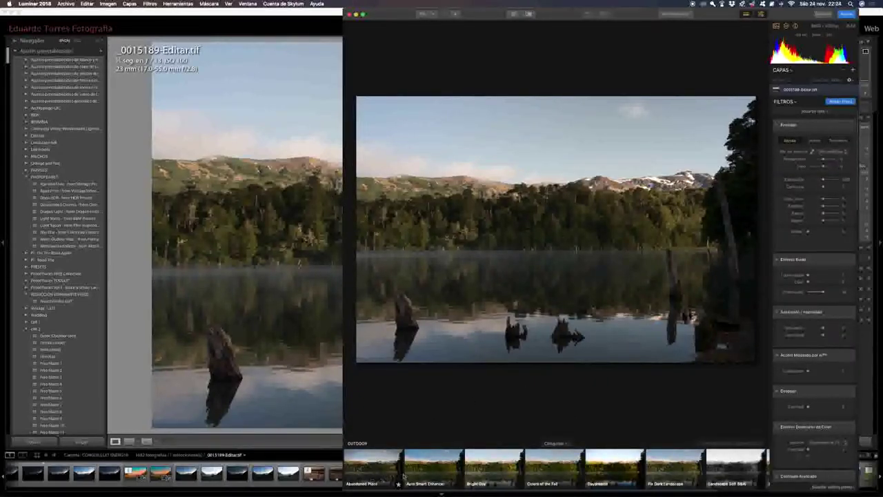
left_click(430, 475)
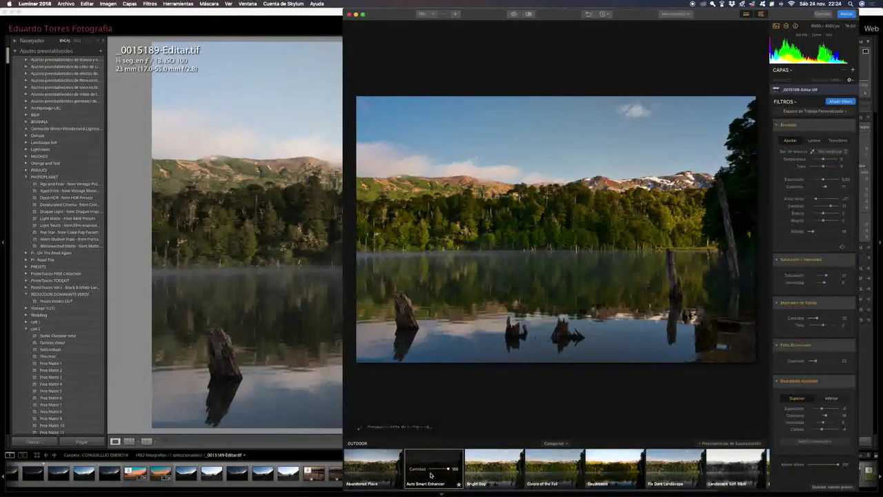
key("super+z")
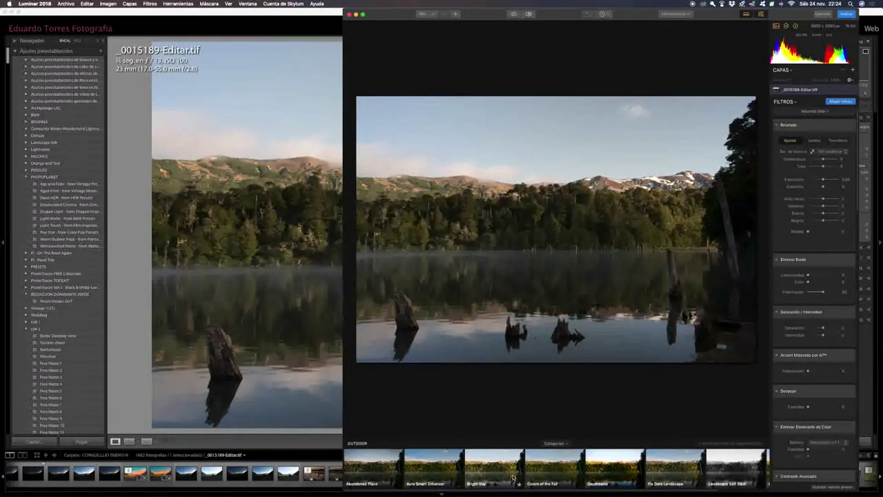
left_click(482, 475)
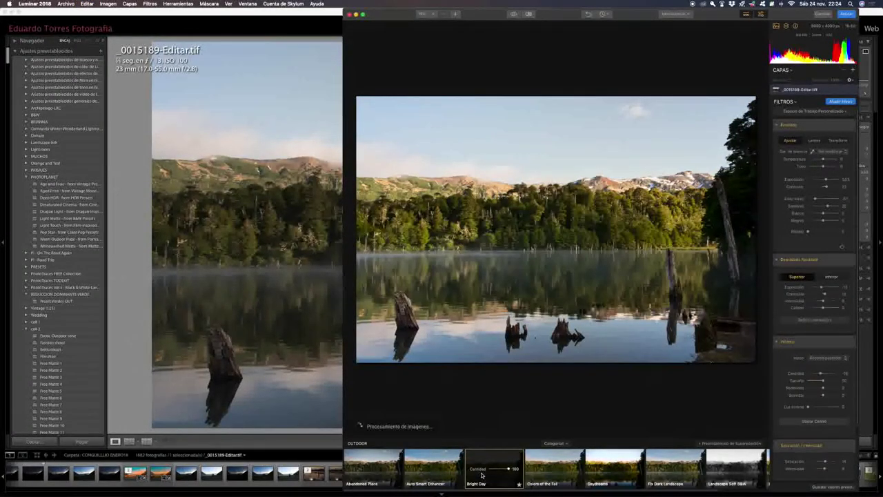
key("super+z")
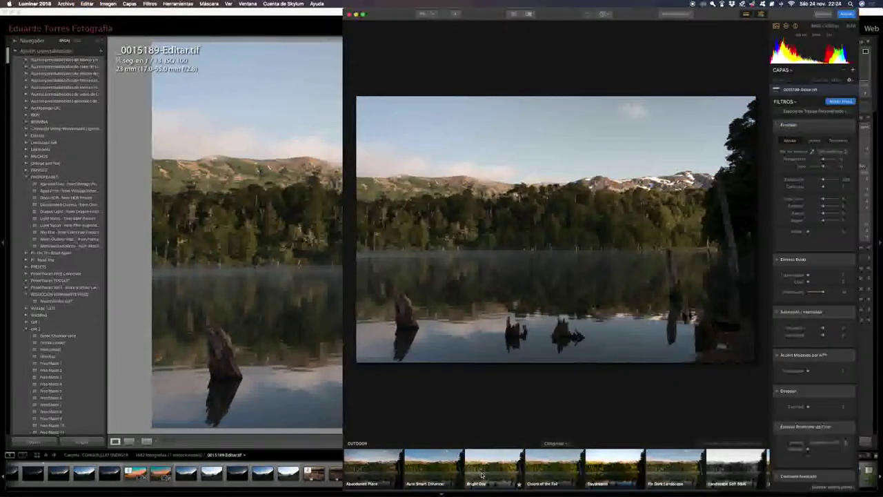
left_click(556, 444)
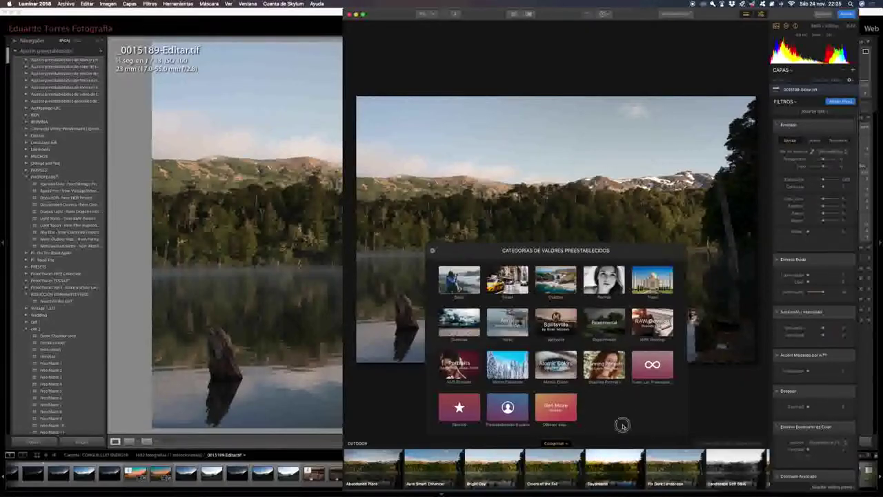
left_click(703, 412)
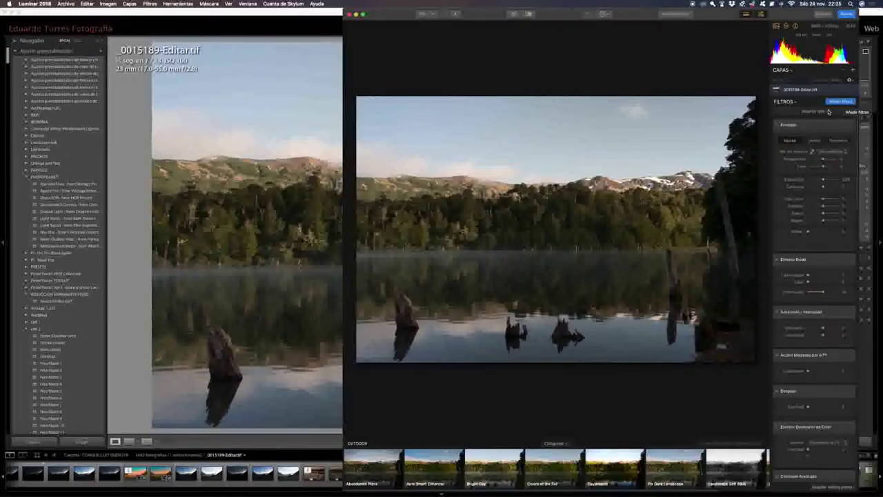
left_click(828, 113)
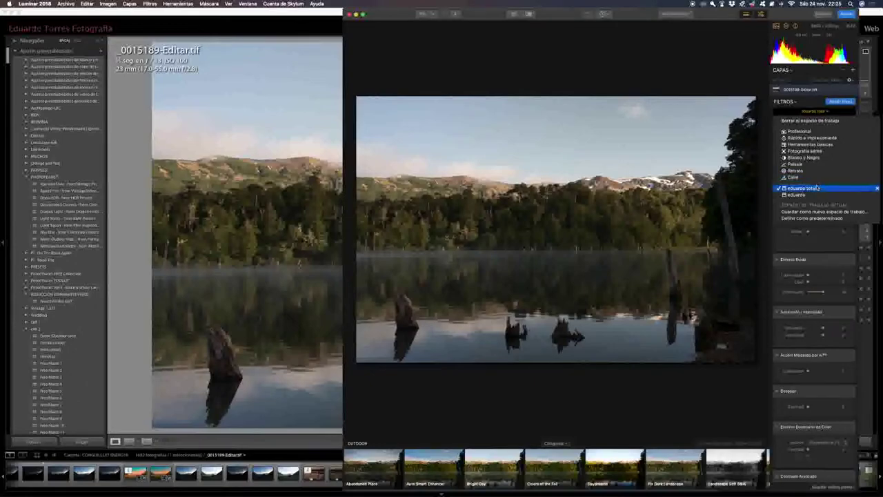
left_click(748, 80)
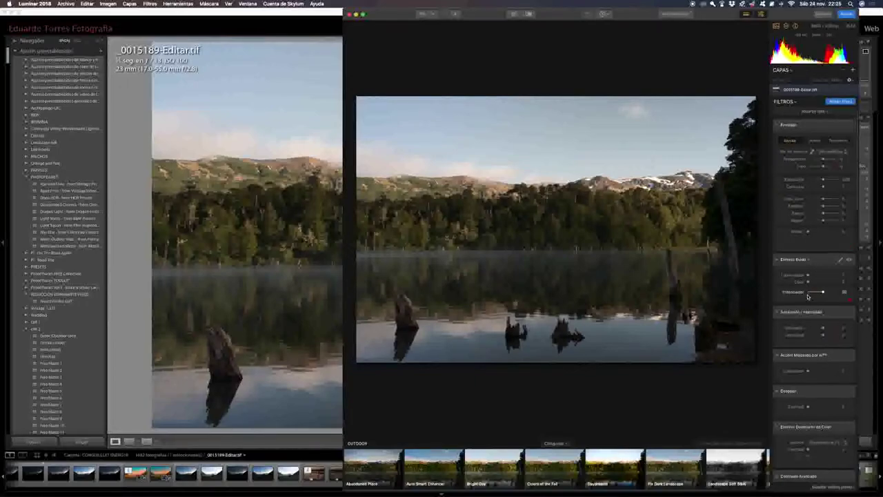
Step: Try boosting Accent AI, then return it to zero
mouse_move(808, 312)
scroll(815, 312, "down", 3)
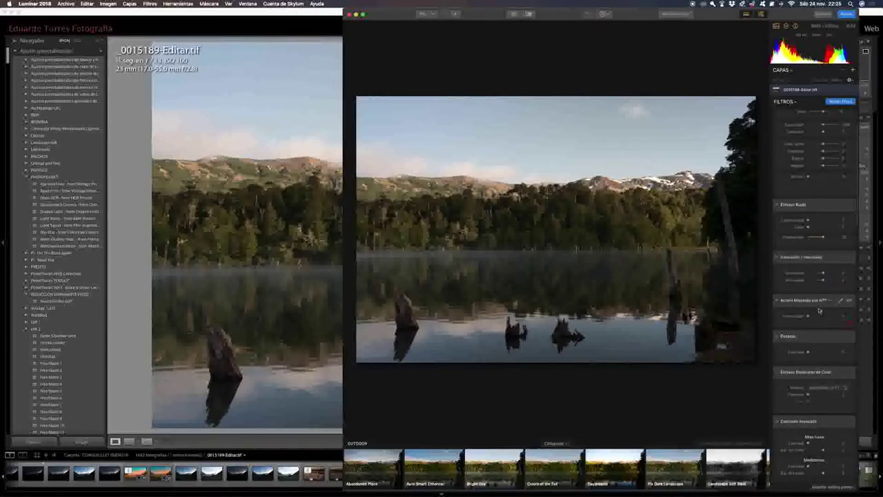
mouse_move(808, 316)
left_mouse_down()
mouse_move(832, 316)
mouse_move(823, 316)
left_mouse_up()
left_click_drag(813, 316, 802, 316)
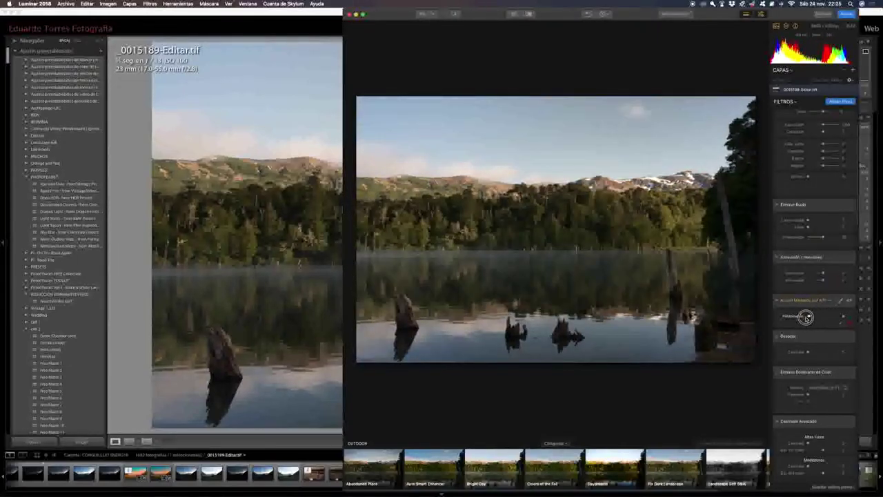
Step: Raise the Dehaze Cantidad slider to about 50
scroll(821, 304, "down", 2)
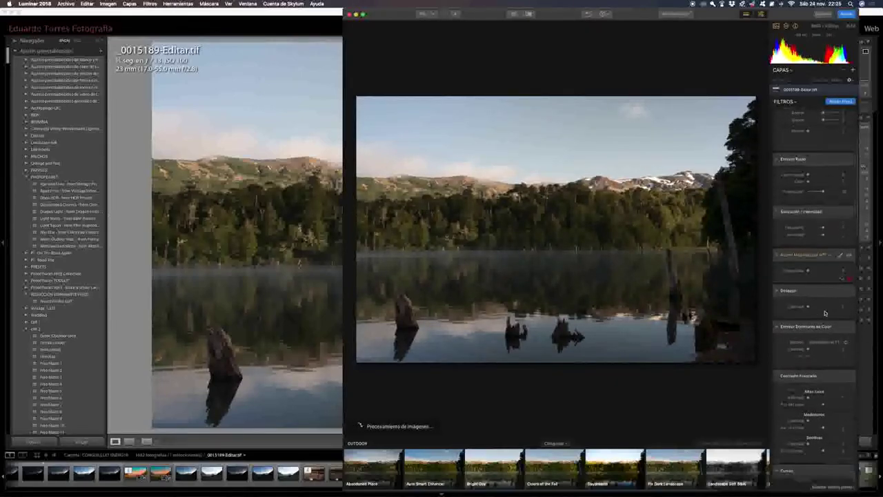
scroll(817, 282, "down", 2)
scroll(813, 266, "down", 2)
scroll(809, 252, "down", 1)
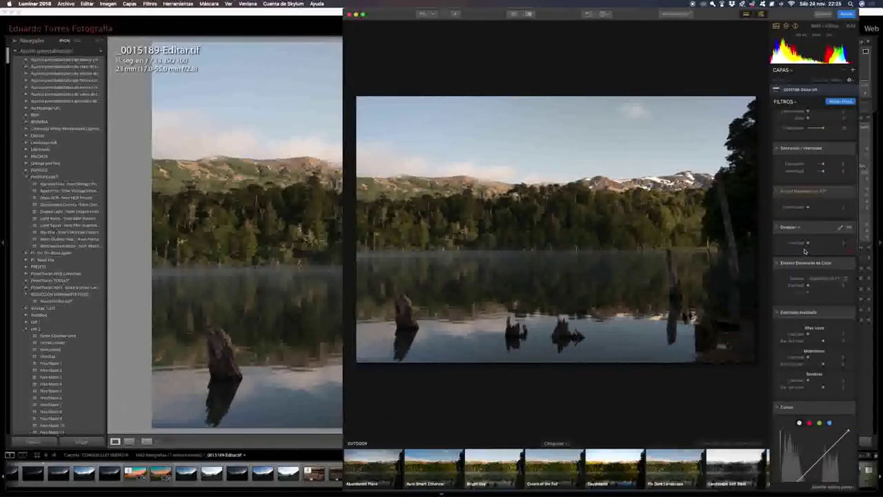
mouse_move(809, 244)
left_mouse_down()
mouse_move(824, 243)
mouse_move(807, 245)
left_mouse_up()
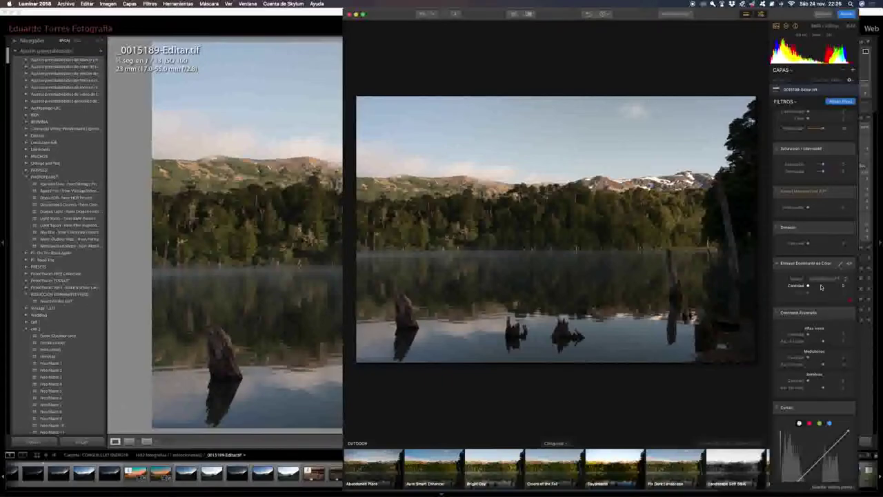
Step: Tweak the Polarizing Filter slider further down the filter stack
scroll(821, 292, "down", 2)
scroll(818, 262, "down", 2)
scroll(813, 221, "down", 2)
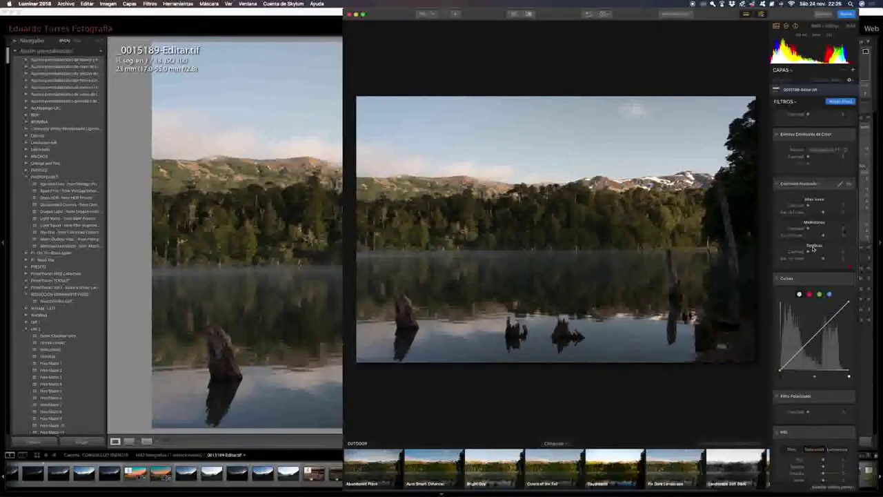
scroll(814, 252, "down", 2)
scroll(815, 255, "down", 2)
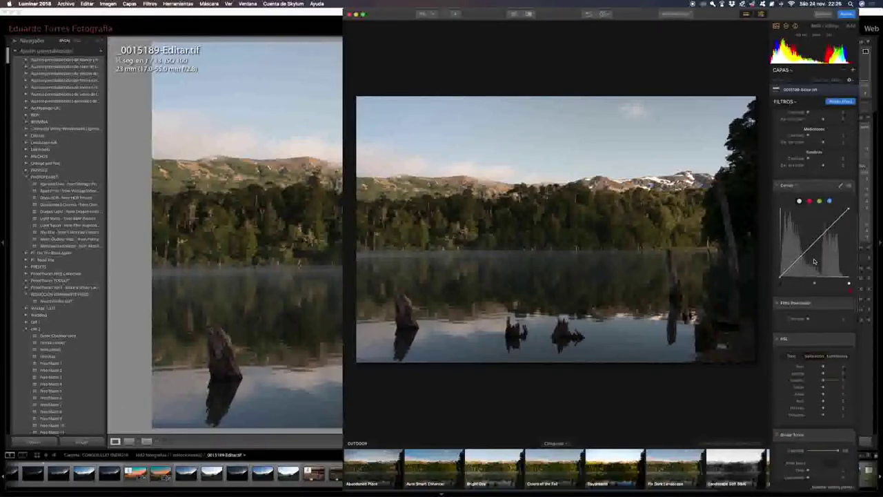
scroll(815, 260, "down", 2)
scroll(814, 261, "down", 1)
mouse_move(809, 242)
left_mouse_down()
mouse_move(844, 239)
mouse_move(808, 243)
left_mouse_up()
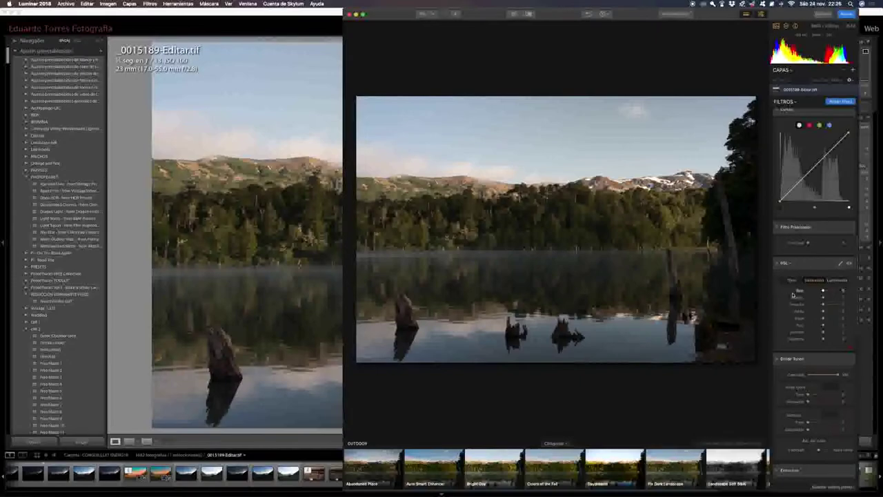
scroll(802, 277, "down", 1)
scroll(803, 278, "down", 1)
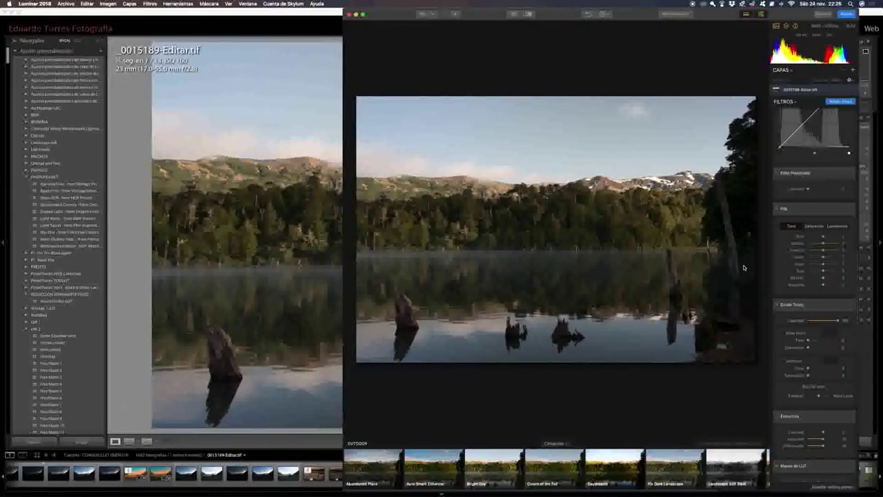
scroll(808, 290, "down", 3)
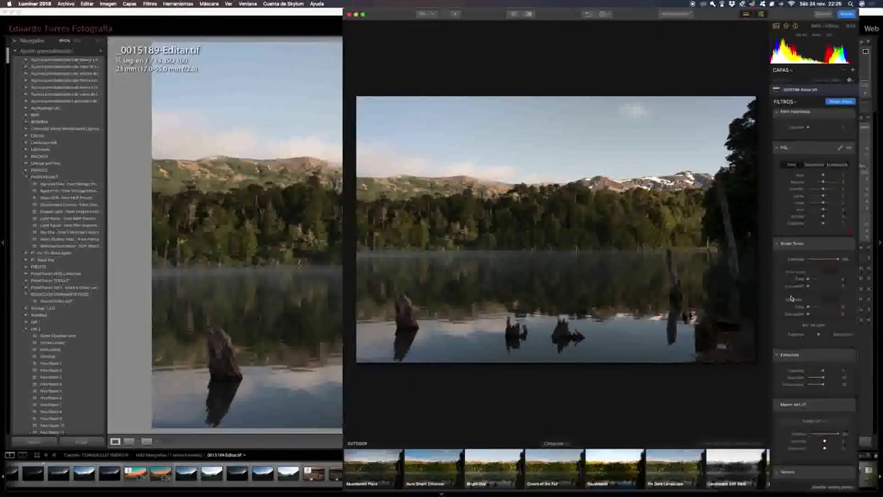
scroll(811, 279, "down", 2)
scroll(809, 272, "down", 1)
scroll(807, 262, "down", 2)
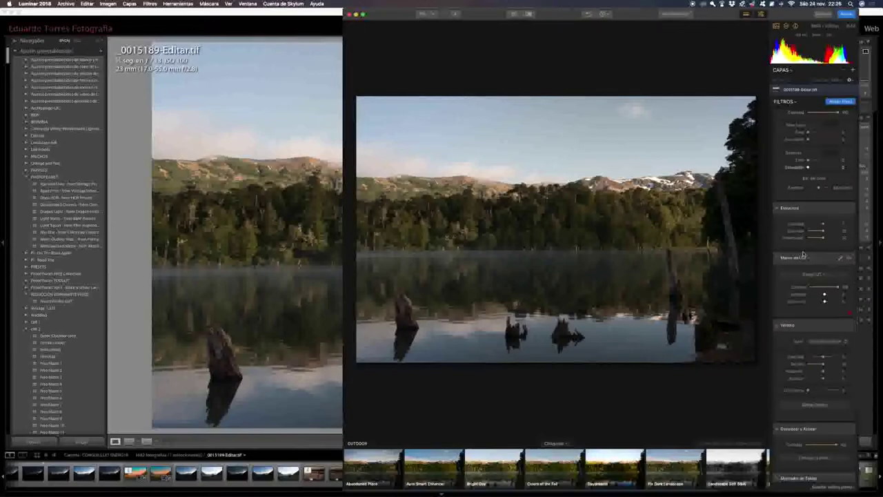
scroll(804, 252, "down", 1)
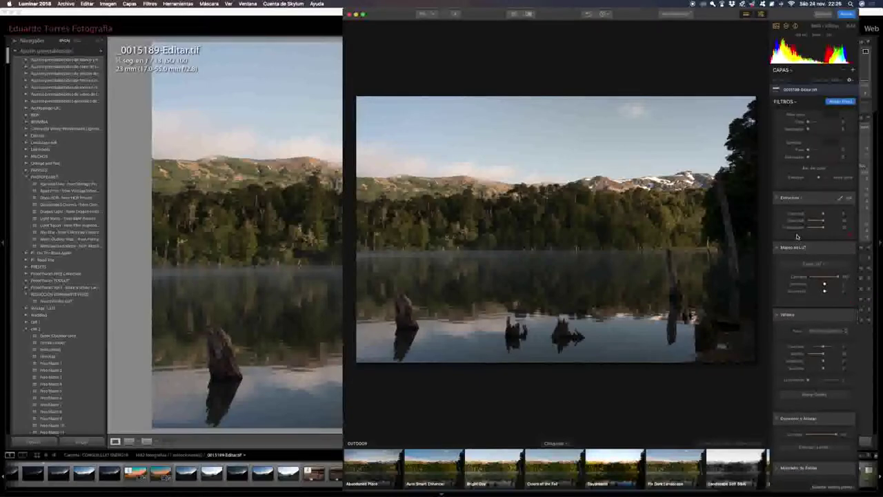
Step: Open and close Estructura's options, then test a lower Claridad strength
left_click(802, 199)
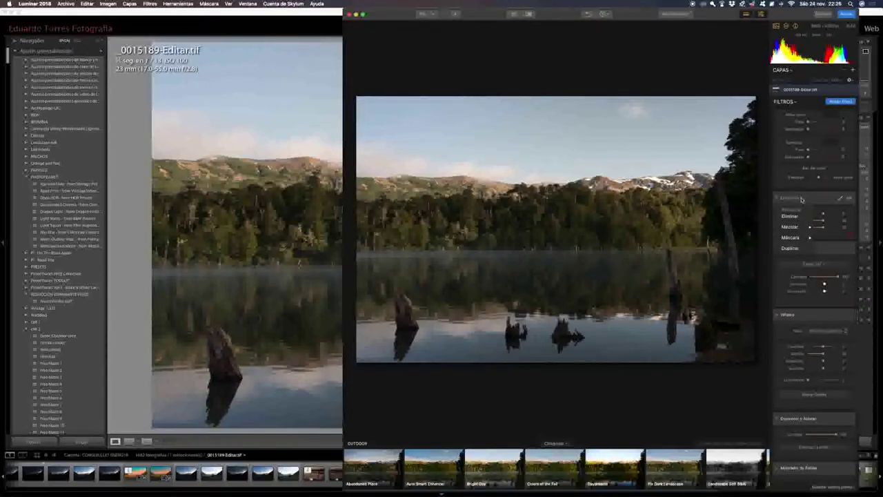
left_click(814, 197)
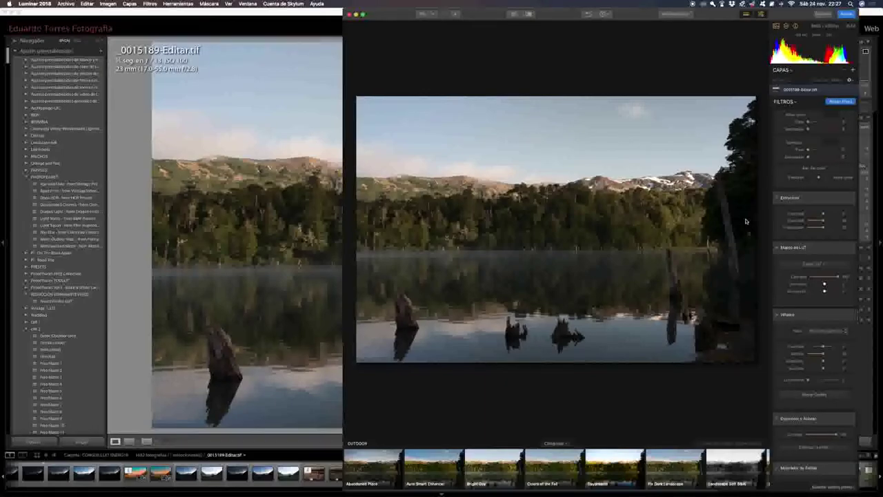
scroll(839, 297, "down", 3)
scroll(828, 283, "down", 3)
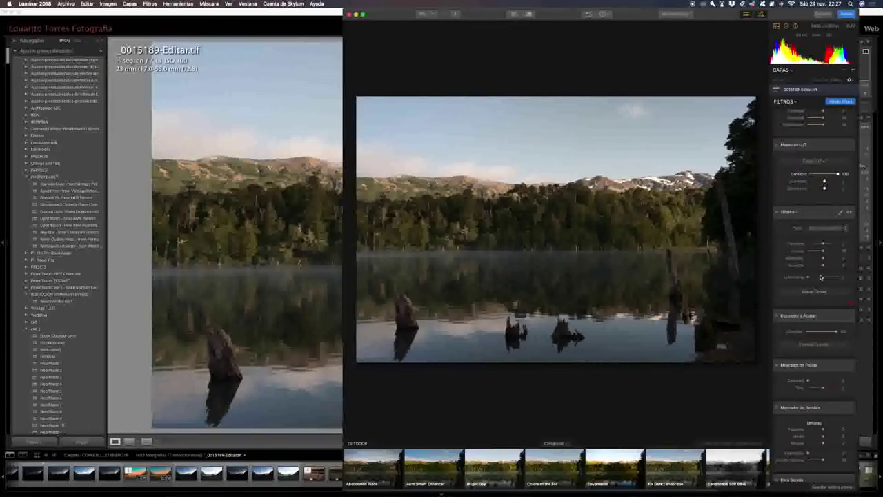
scroll(820, 275, "down", 2)
scroll(820, 274, "down", 1)
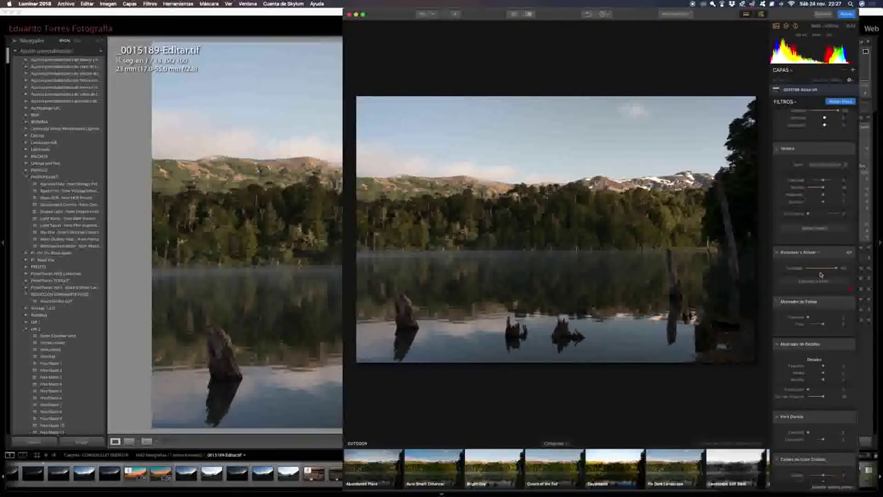
left_click(823, 269)
Step: Adjust Claridad, try then reset Foliage Enhancer, and push Pequeño detail near maximum
left_click_drag(823, 268, 841, 269)
scroll(833, 282, "down", 3)
scroll(834, 282, "down", 1)
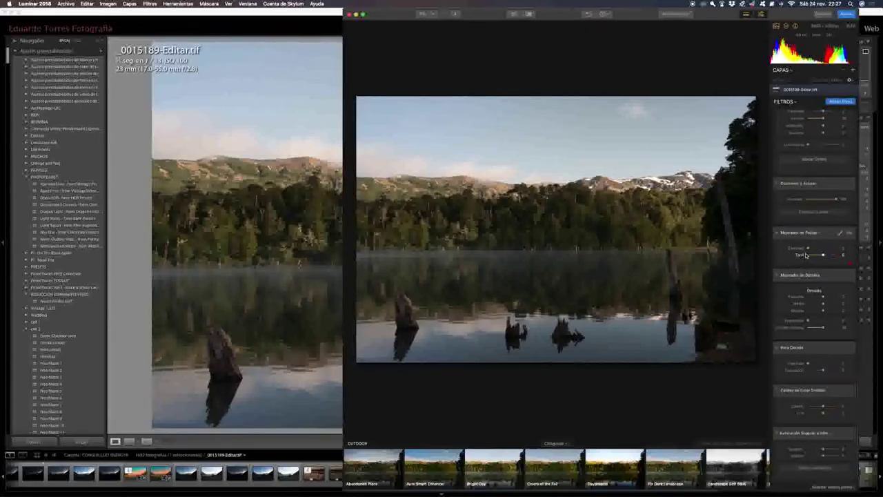
mouse_move(809, 250)
left_mouse_down()
mouse_move(829, 248)
mouse_move(801, 258)
mouse_move(845, 258)
mouse_move(822, 257)
left_mouse_up()
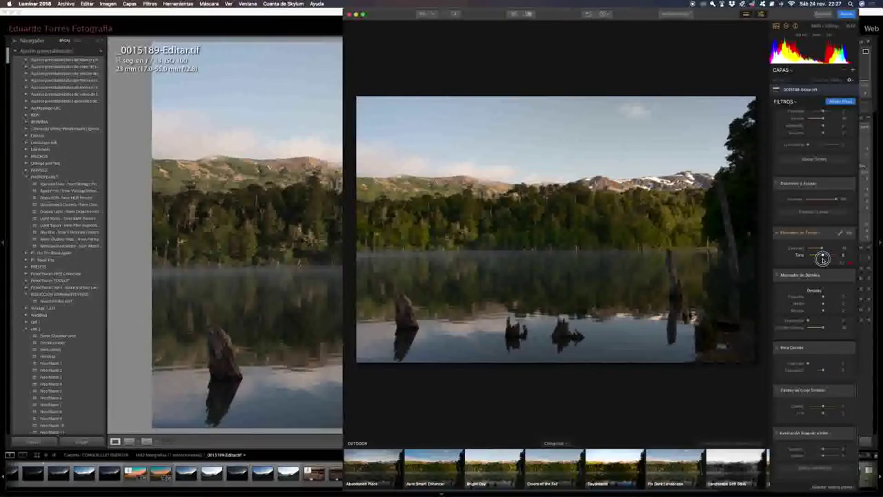
double_click(821, 250)
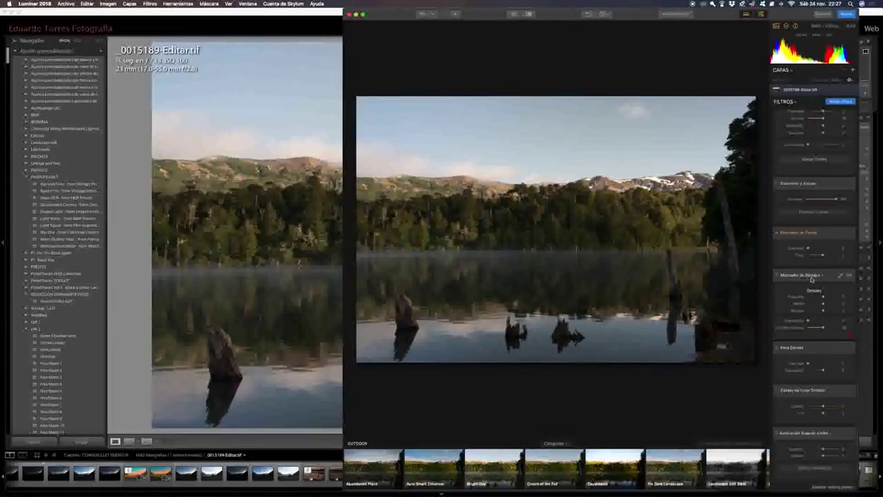
scroll(813, 291, "down", 2)
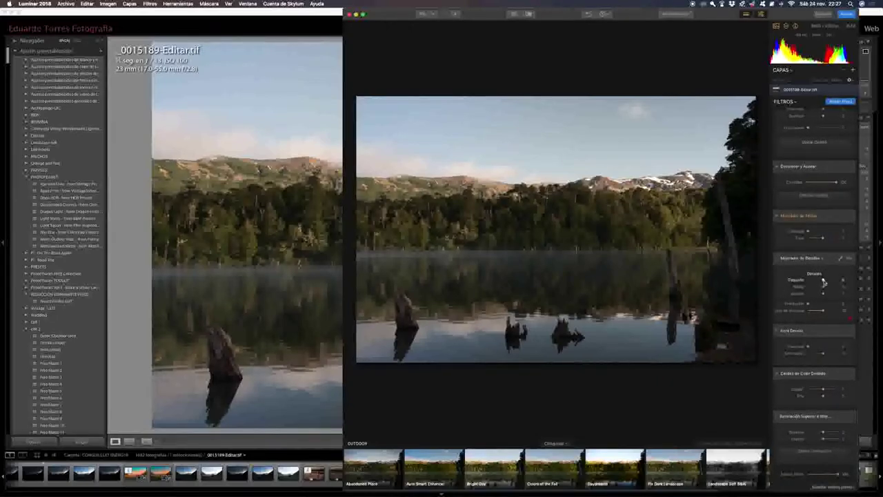
left_click_drag(824, 282, 845, 279)
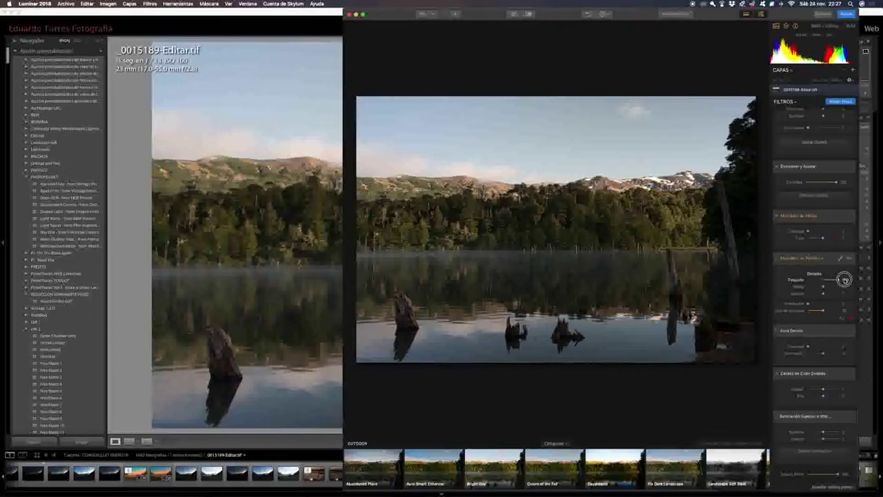
Step: Inspect the mountains at 100%, lower the Pequeño detail slider, and fit the photo
left_click(618, 243)
left_click_drag(618, 212, 614, 316)
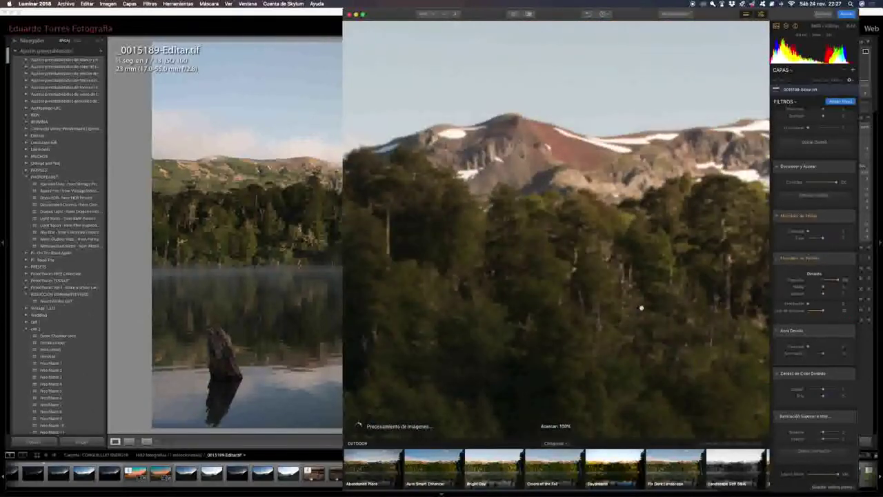
left_click_drag(844, 281, 823, 281)
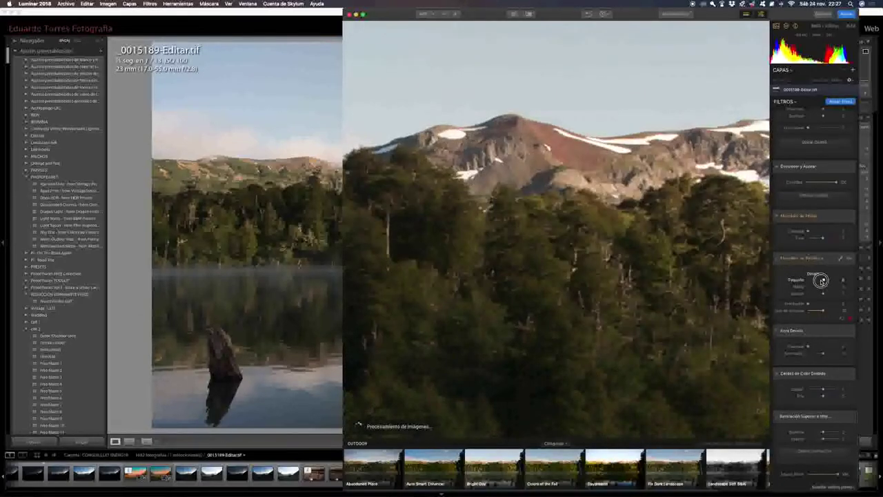
left_click(598, 278)
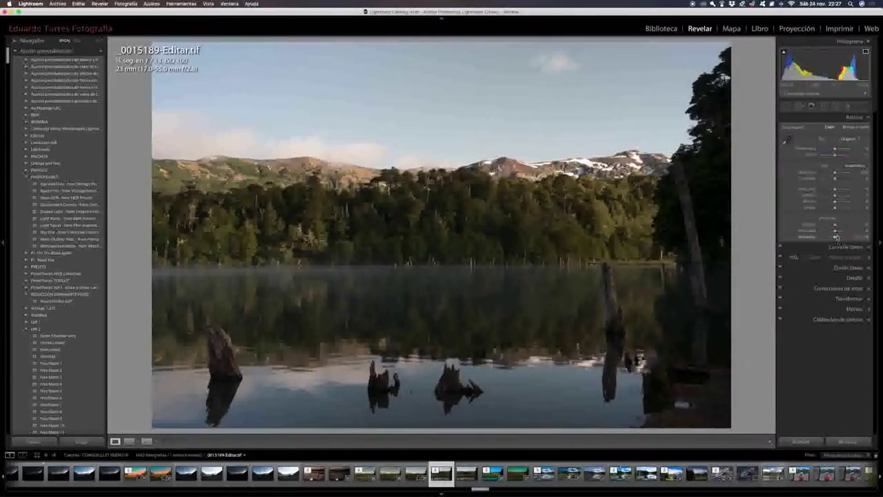
mouse_move(567, 490)
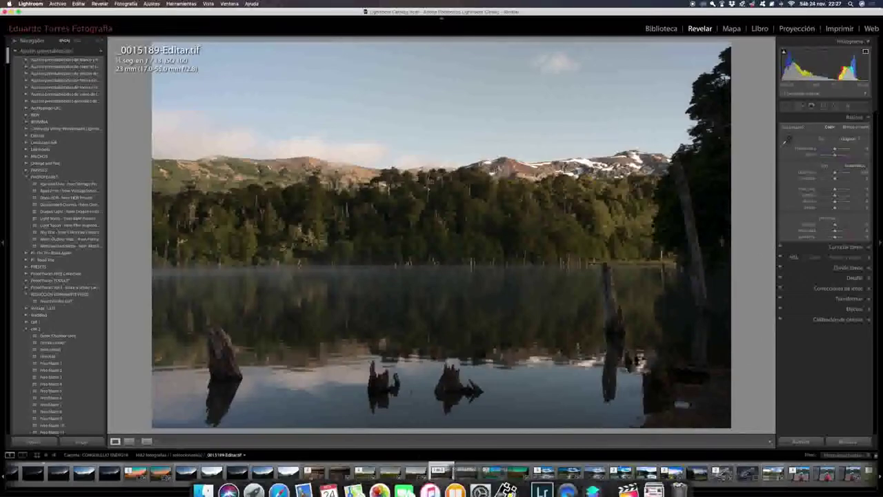
left_click(592, 481)
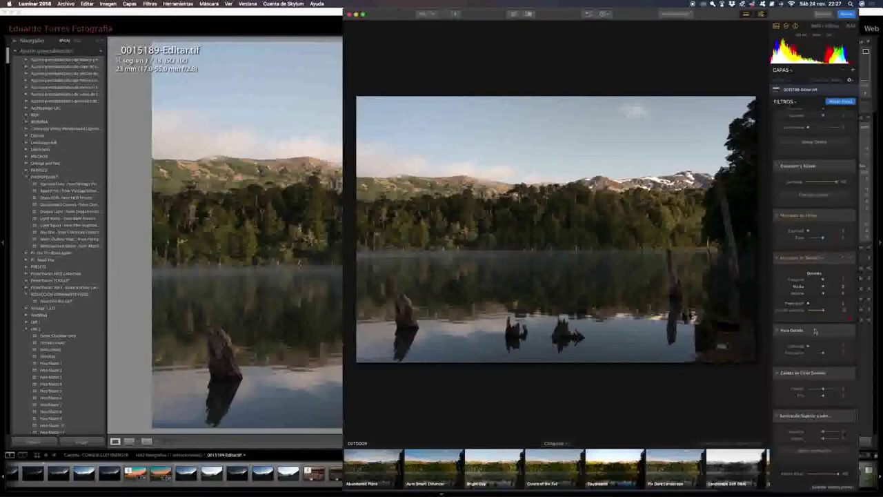
Step: Raise Golden Hour Saturation to 24 and warm up the Split Color
left_click_drag(808, 346, 820, 349)
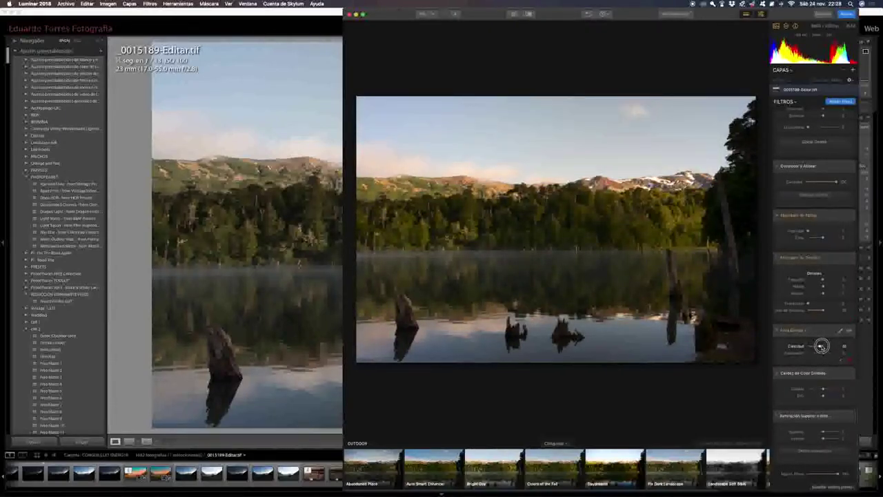
left_click_drag(812, 353, 823, 354)
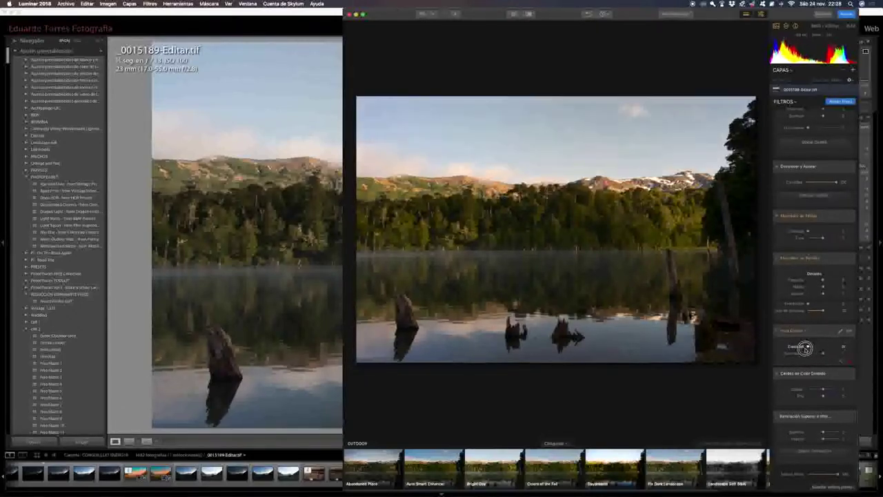
mouse_move(813, 383)
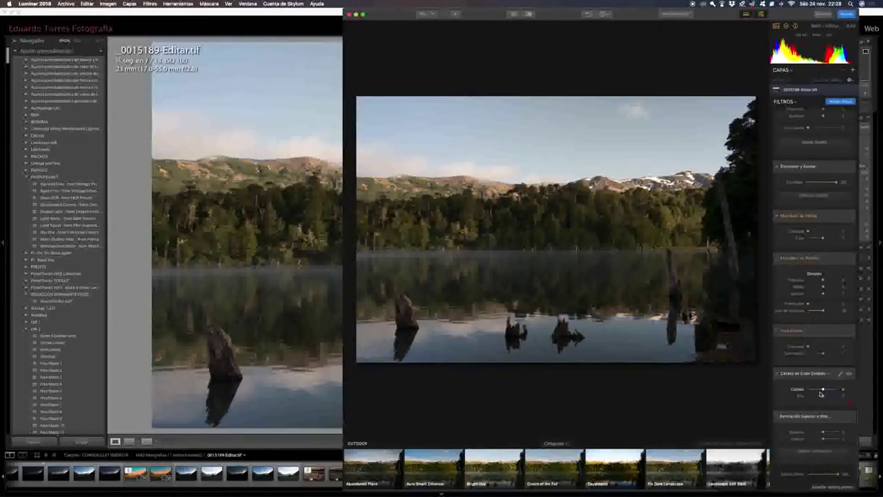
mouse_move(823, 388)
left_mouse_down()
mouse_move(836, 396)
mouse_move(811, 397)
mouse_move(822, 396)
left_mouse_up()
Step: Slightly darken the sky and lower half with Top & Bottom Lighting
left_click(825, 439)
left_click_drag(825, 439, 836, 439)
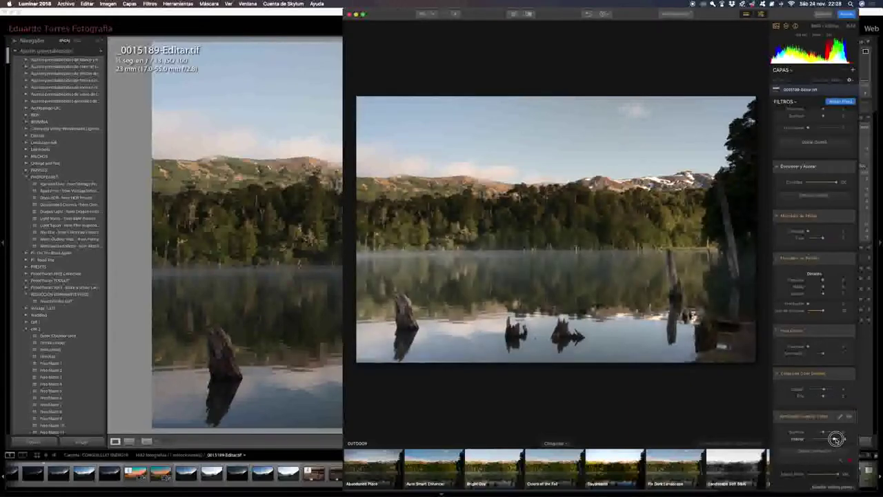
double_click(836, 439)
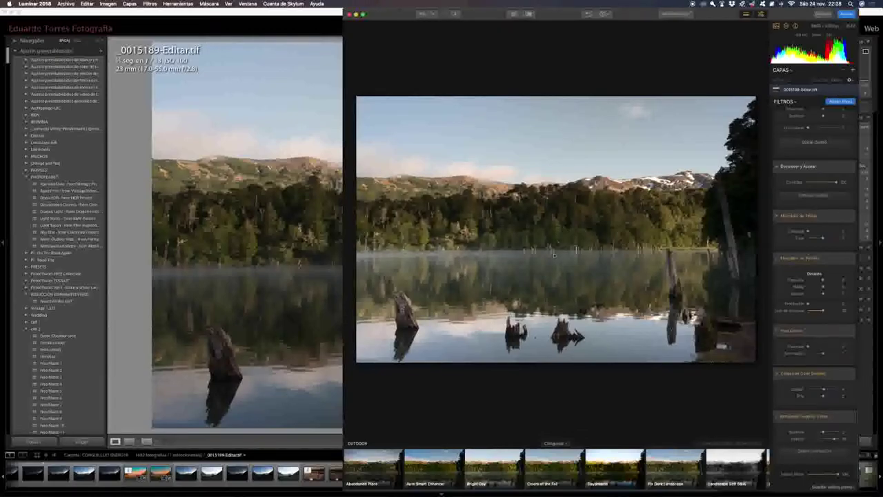
mouse_move(835, 448)
left_mouse_down()
mouse_move(826, 448)
mouse_move(835, 440)
left_mouse_up()
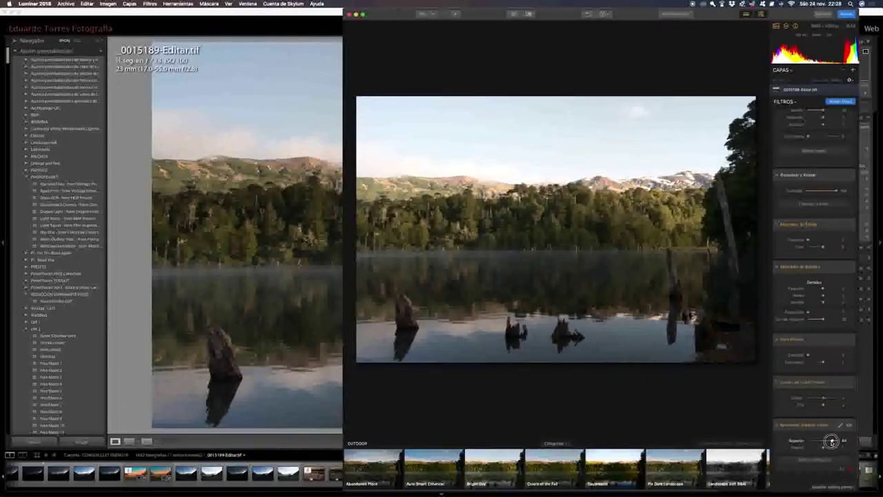
left_click_drag(832, 441, 822, 443)
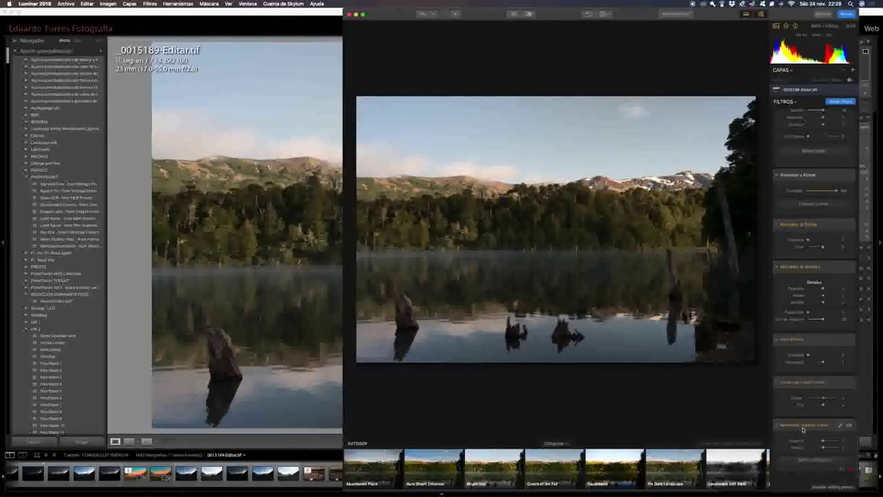
scroll(818, 428, "down", 1)
scroll(822, 127, "up", 5)
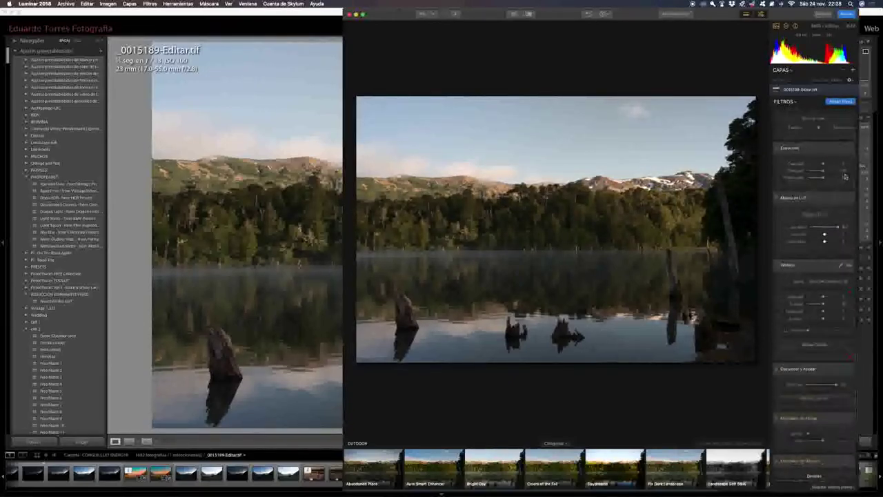
scroll(821, 128, "up", 5)
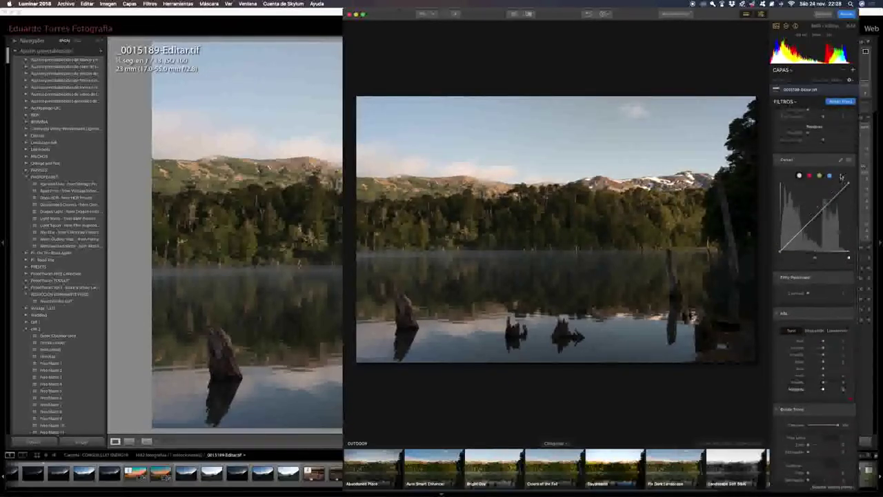
left_click(841, 102)
mouse_move(728, 80)
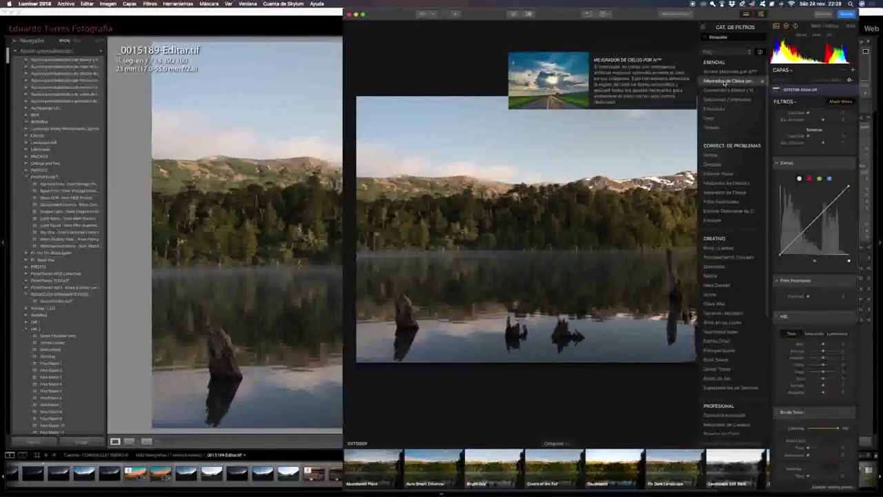
Step: Add the AI Sky Enhancer filter and set a moderate Amount to deepen the blue sky
left_click(724, 82)
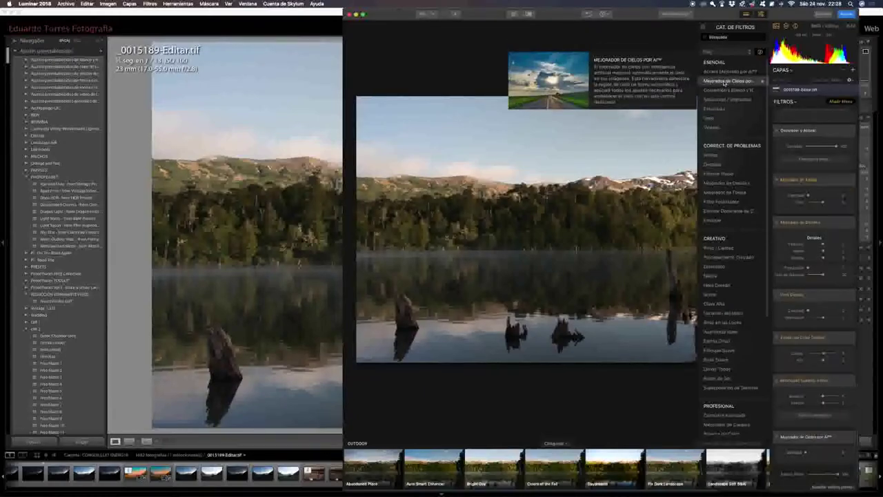
scroll(732, 138, "down", 1)
scroll(815, 276, "down", 1)
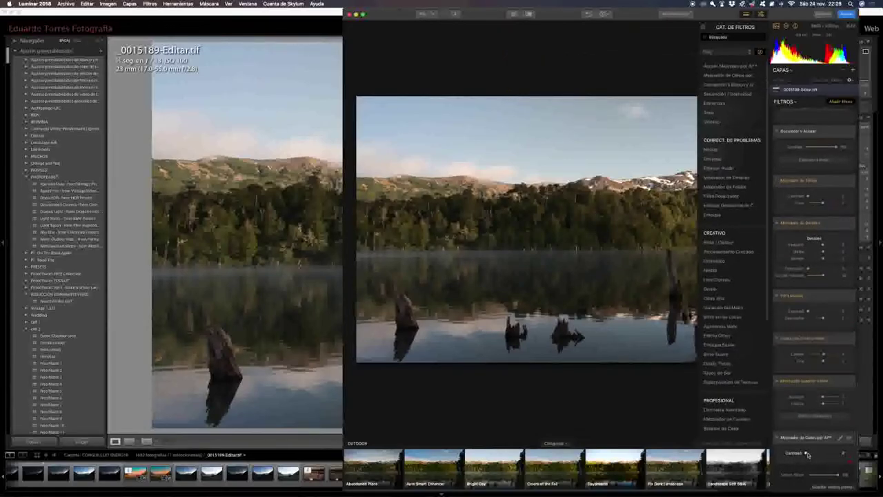
mouse_move(806, 455)
left_mouse_down()
mouse_move(852, 452)
mouse_move(829, 454)
left_mouse_up()
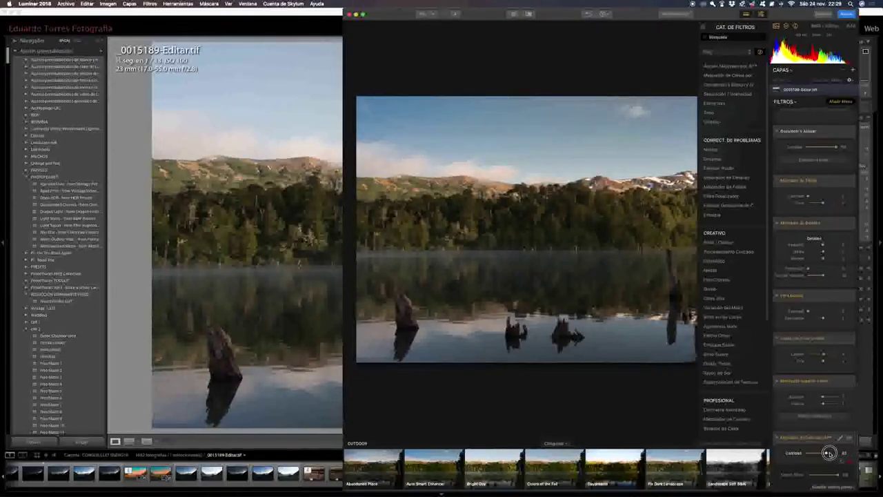
left_click_drag(829, 453, 807, 454)
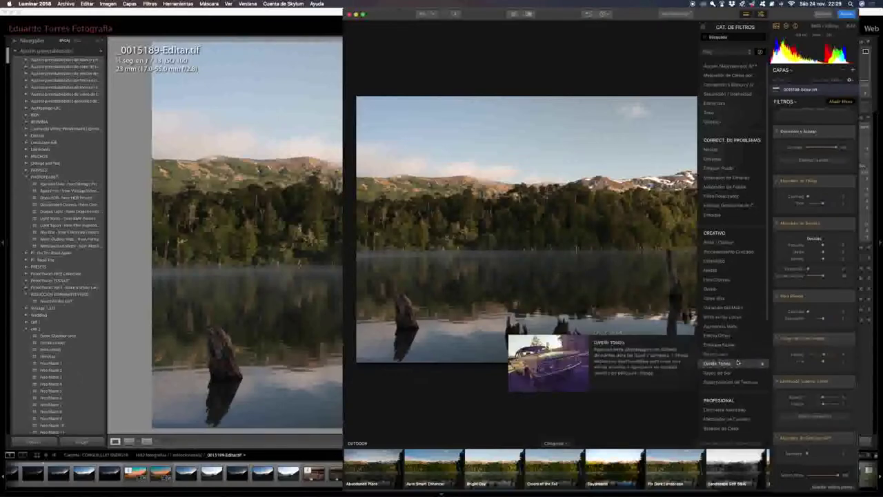
Step: Try a Sun Rays filter, repositioning the sun and adjusting Warmth, then undo it
left_click(718, 372)
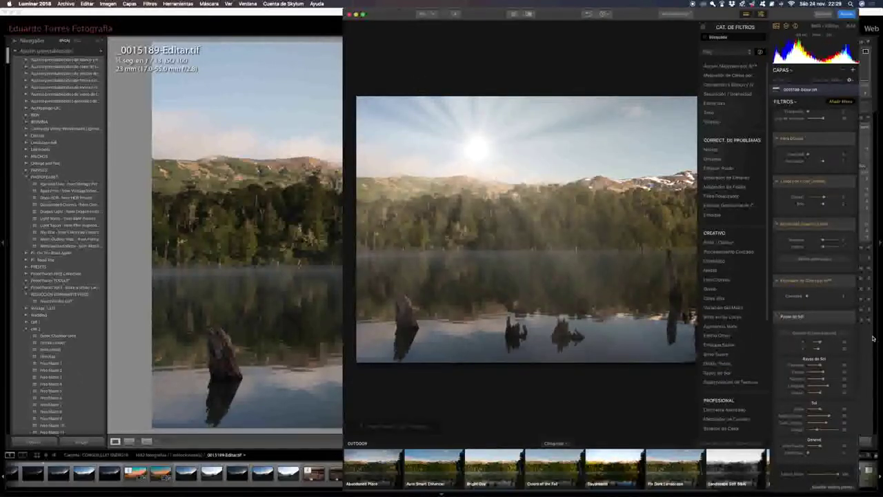
left_click_drag(820, 345, 815, 349)
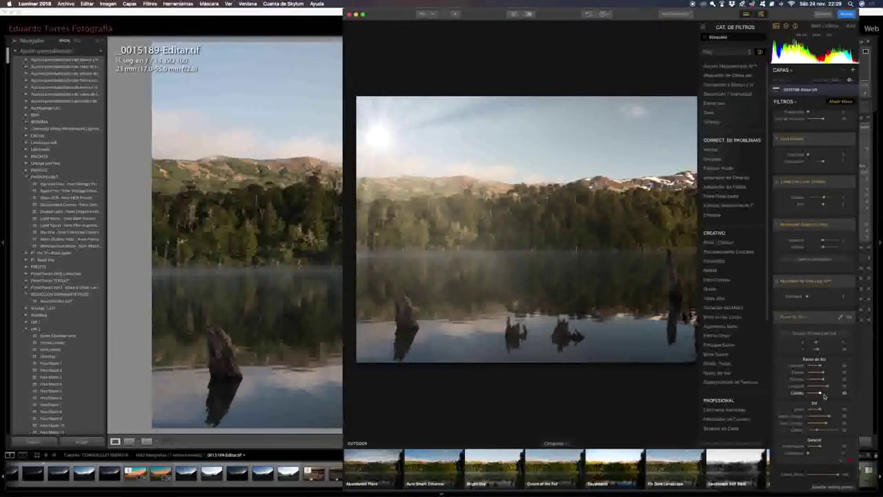
left_click_drag(821, 393, 843, 393)
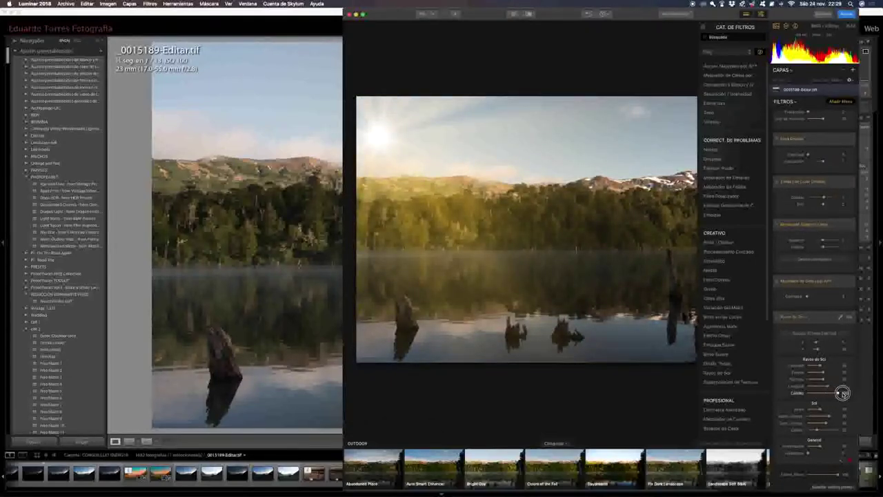
mouse_move(843, 393)
left_mouse_down()
mouse_move(805, 396)
mouse_move(816, 394)
left_mouse_up()
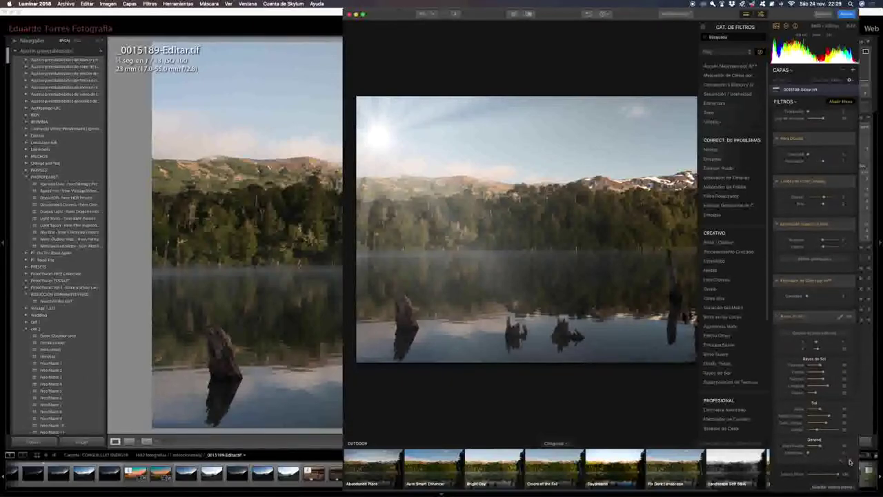
key("ctrl+z")
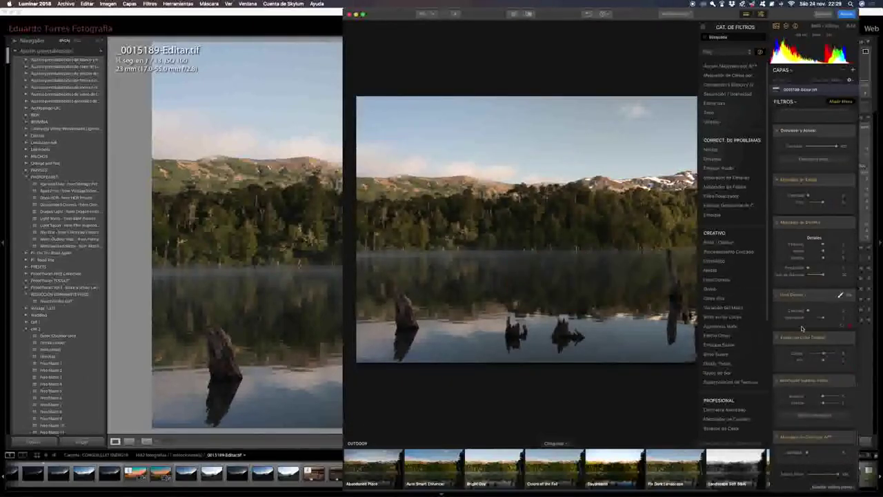
Step: Browse down the Luminar filter catalog list, then close the catalog
scroll(732, 324, "down", 3)
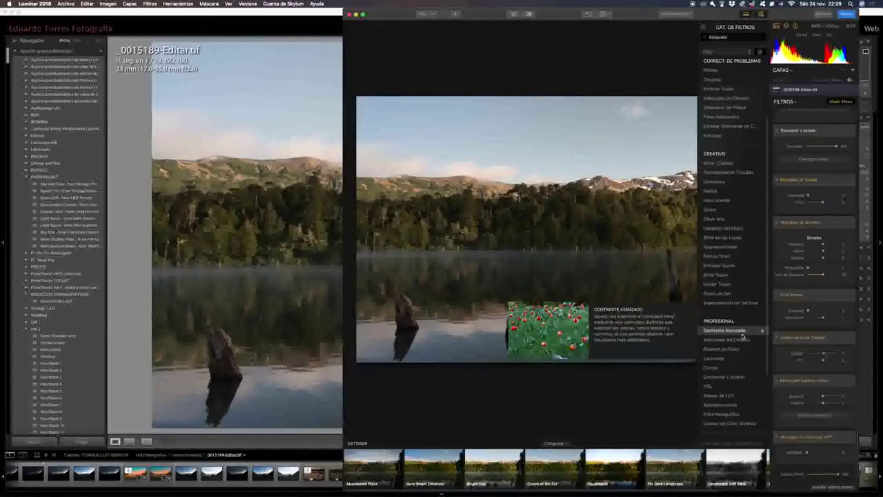
scroll(742, 341, "down", 2)
scroll(742, 342, "down", 2)
scroll(741, 343, "down", 1)
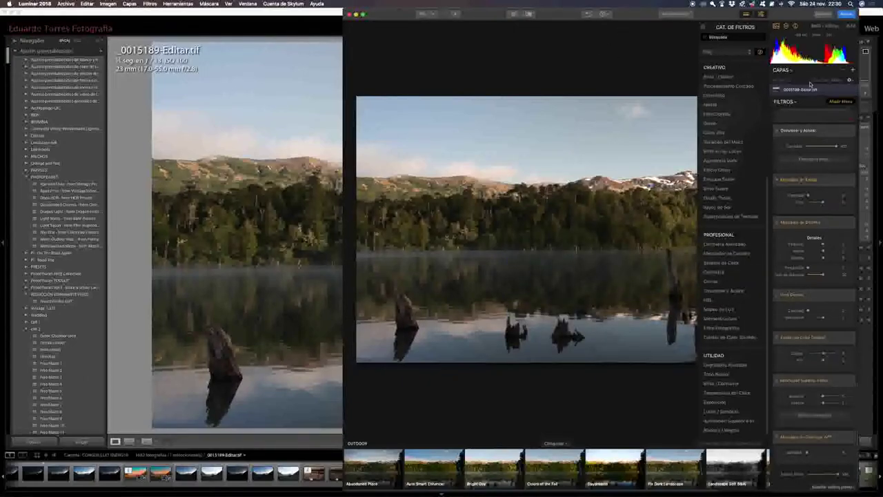
left_click(840, 102)
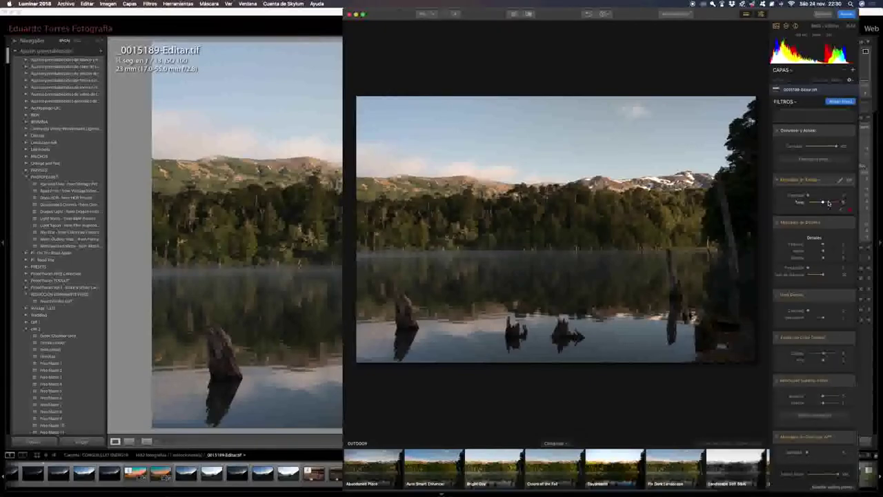
Step: In the Revelado filter, set Tint to about 16, Highlights about -25 and Shadows about 33
scroll(829, 207, "up", 1)
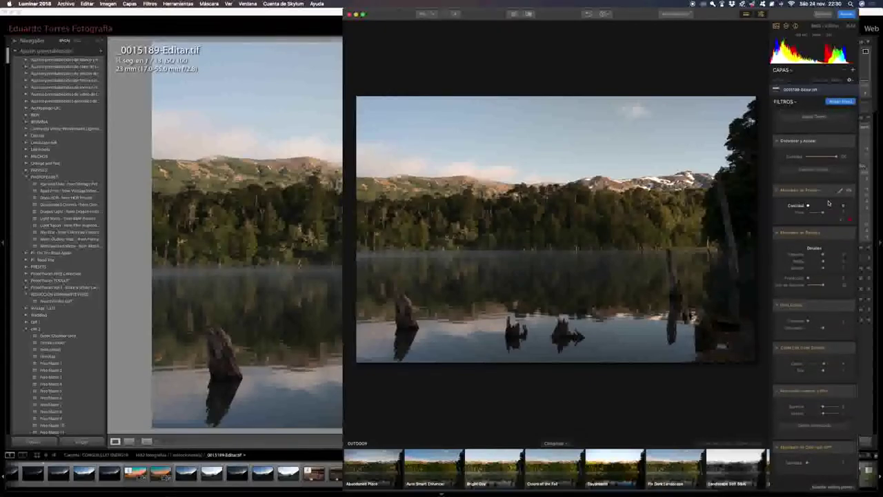
scroll(829, 238, "down", 2)
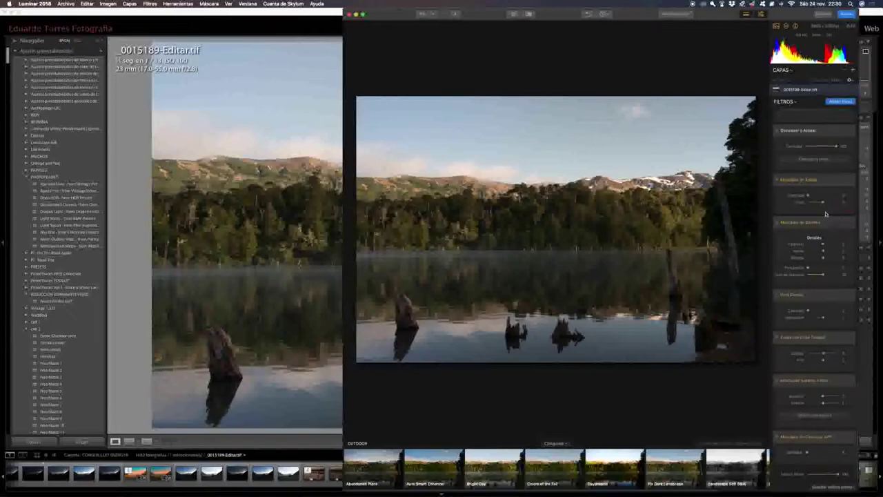
scroll(824, 231, "down", 3)
scroll(823, 224, "down", 3)
scroll(825, 200, "down", 1)
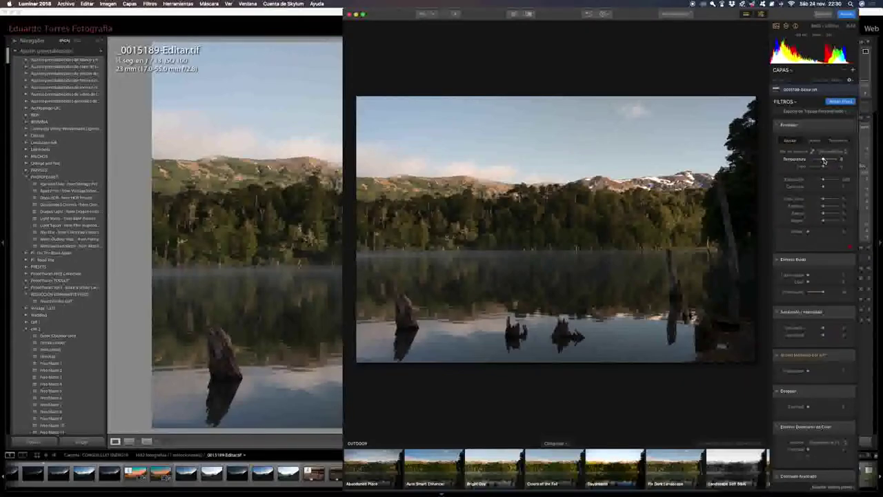
scroll(826, 189, "down", 1)
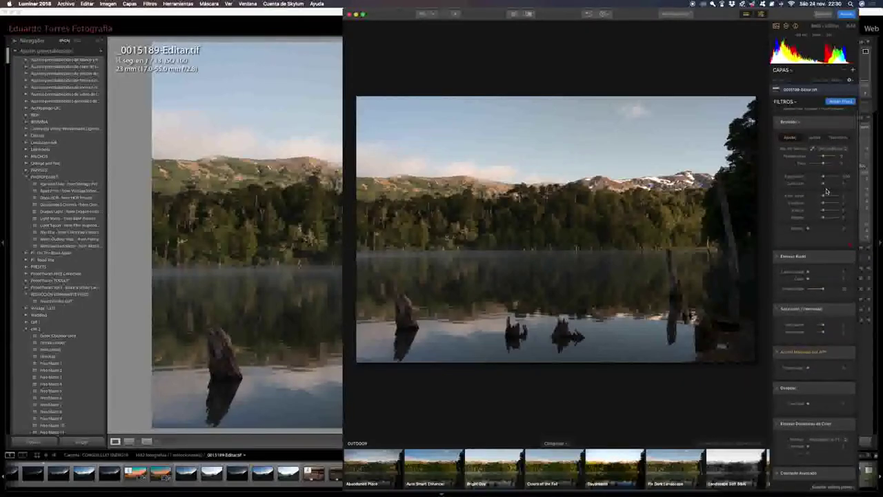
scroll(810, 221, "down", 2)
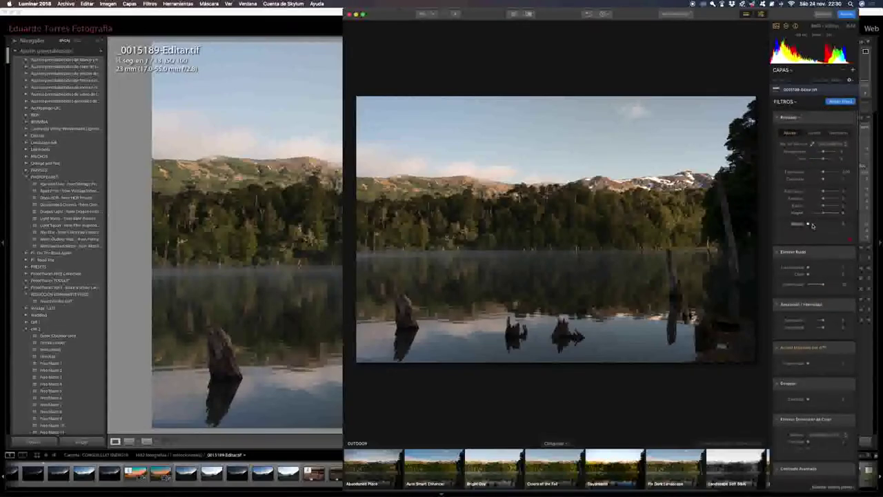
left_click_drag(808, 224, 814, 225)
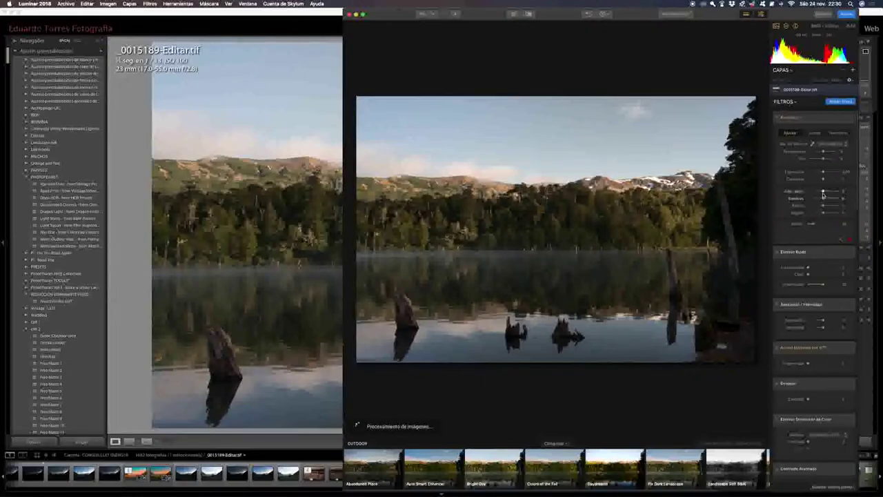
left_click_drag(823, 192, 820, 191)
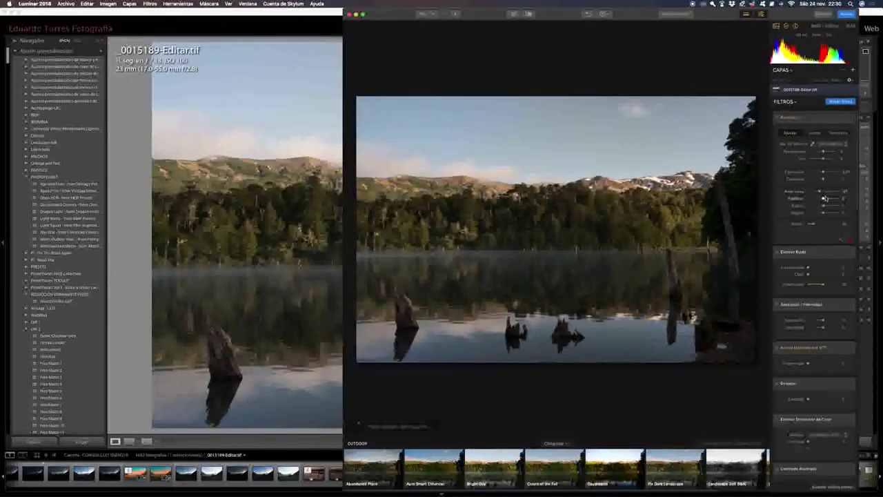
left_click_drag(823, 198, 822, 207)
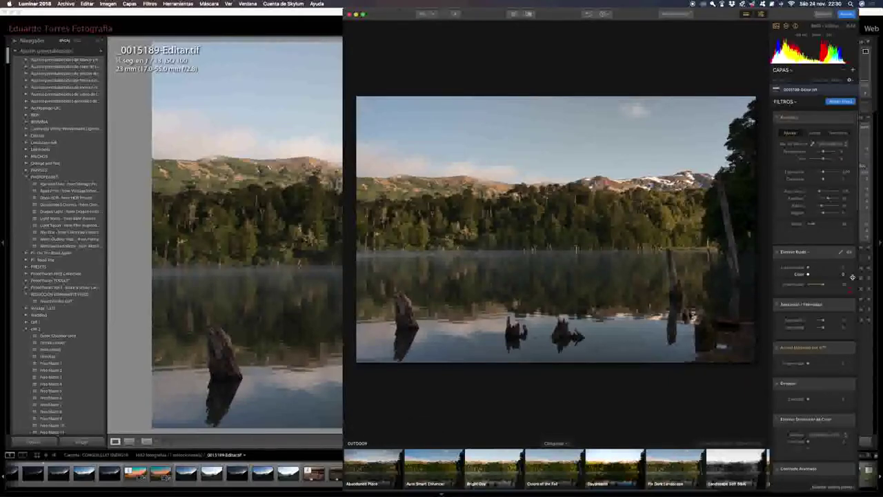
Step: Raise the Accent AI Potenciador slider to brighten and saturate the lake landscape
scroll(849, 276, "down", 3)
scroll(832, 270, "down", 2)
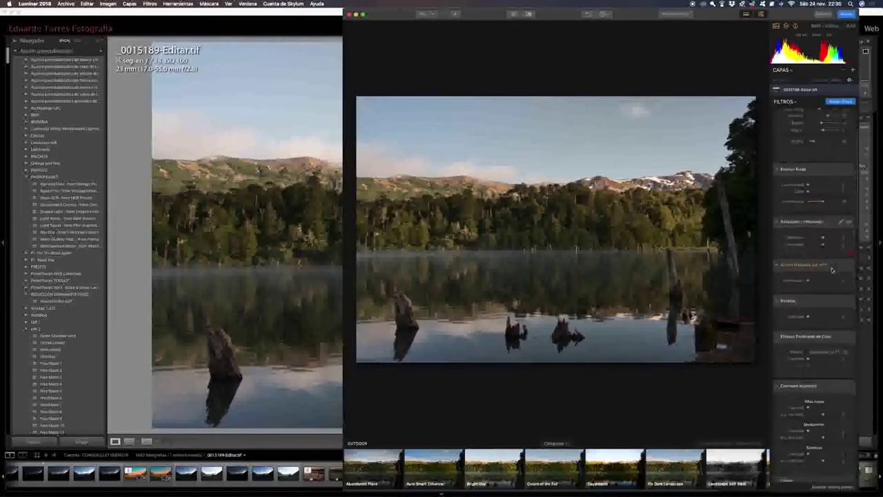
scroll(821, 256, "down", 3)
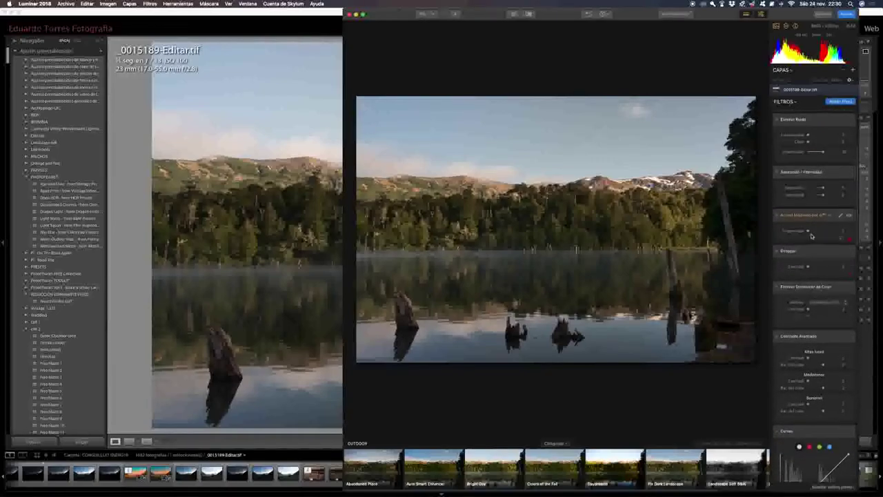
left_click(809, 232)
left_click_drag(810, 231, 825, 230)
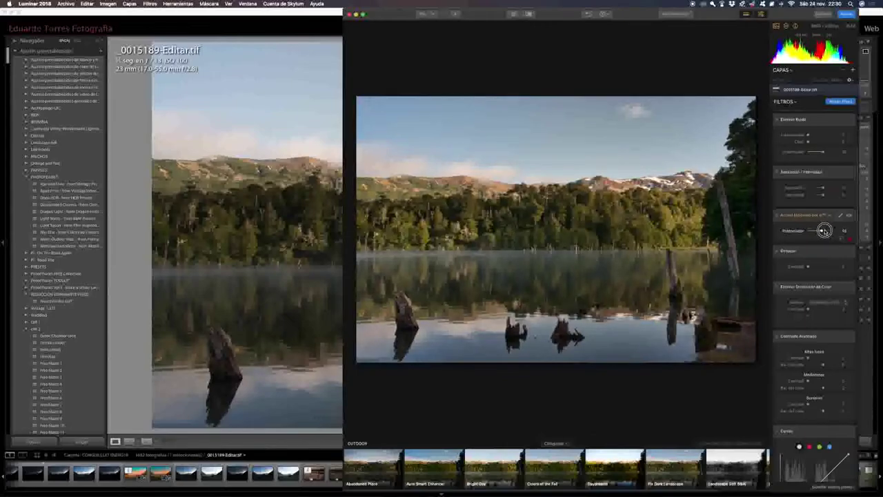
left_click_drag(824, 231, 823, 230)
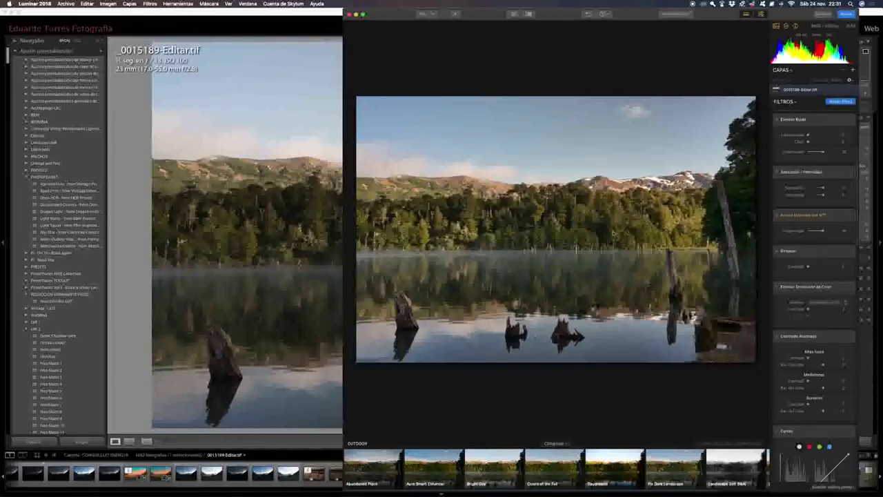
mouse_move(814, 286)
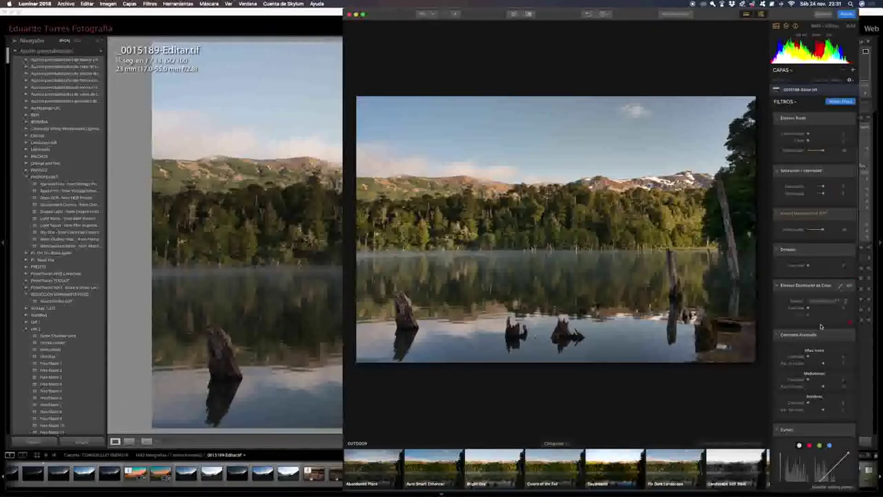
Step: Increase the photo filter's Cantidad to add warmth to the landscape
scroll(821, 327, "down", 2)
scroll(821, 327, "down", 2)
scroll(821, 326, "down", 1)
scroll(822, 327, "down", 2)
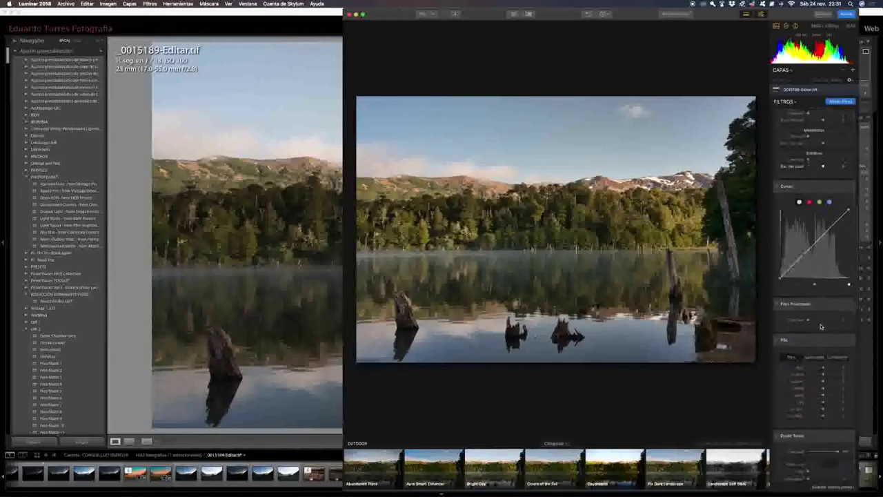
scroll(821, 327, "down", 1)
scroll(821, 327, "down", 1)
scroll(821, 326, "down", 3)
scroll(822, 327, "down", 1)
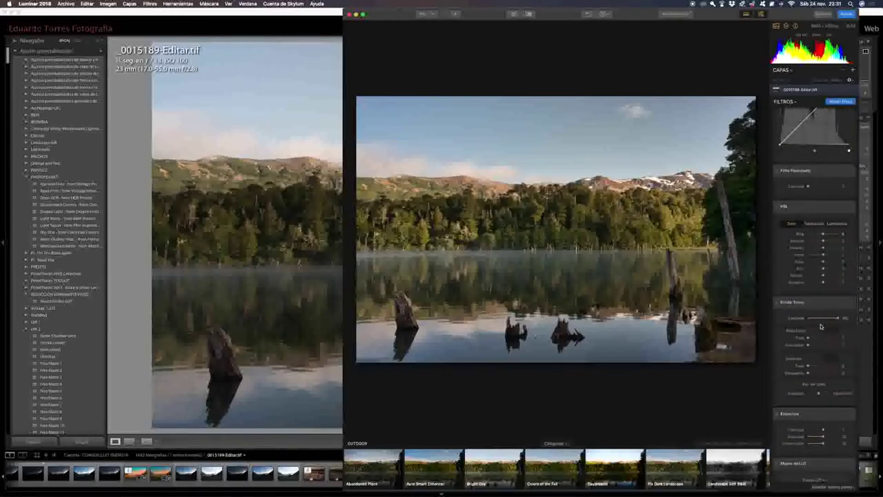
scroll(821, 326, "down", 1)
scroll(822, 326, "down", 2)
scroll(821, 326, "down", 1)
scroll(821, 326, "down", 3)
scroll(820, 326, "down", 2)
scroll(821, 326, "down", 2)
scroll(821, 326, "down", 1)
scroll(820, 326, "down", 4)
scroll(820, 327, "down", 4)
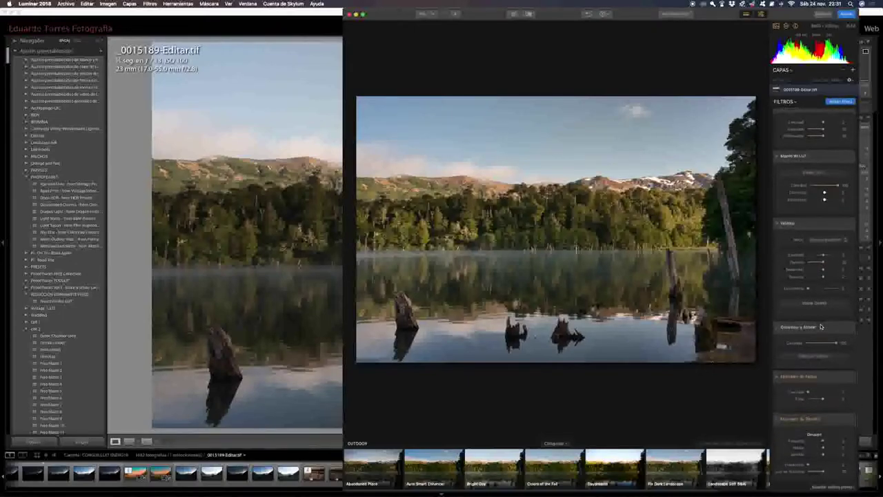
scroll(821, 326, "down", 4)
scroll(820, 326, "down", 1)
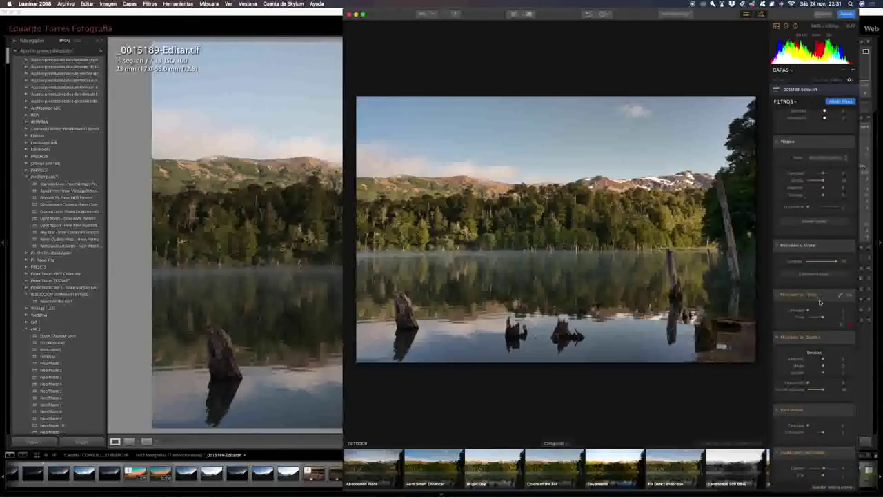
left_click_drag(808, 311, 822, 317)
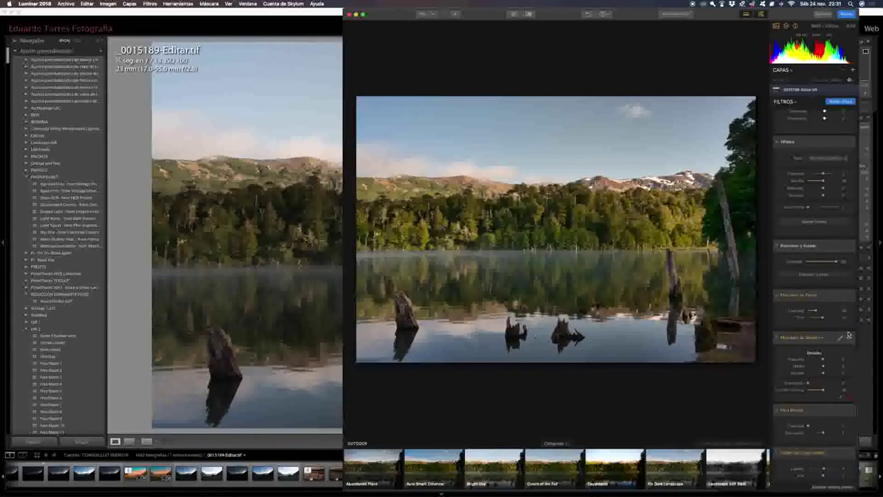
Step: Add a little Claridad and raise the surface enhancer to brighten the lake reflection
scroll(827, 331, "down", 5)
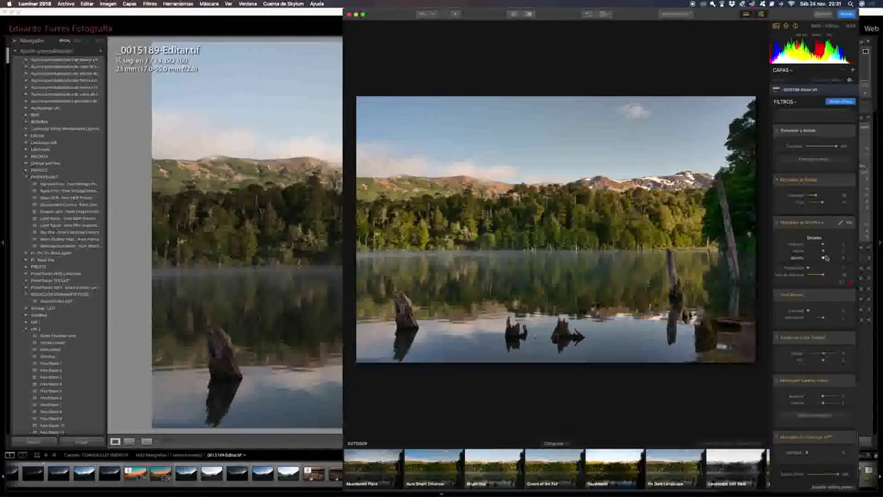
left_click(809, 311)
left_click_drag(809, 311, 812, 312)
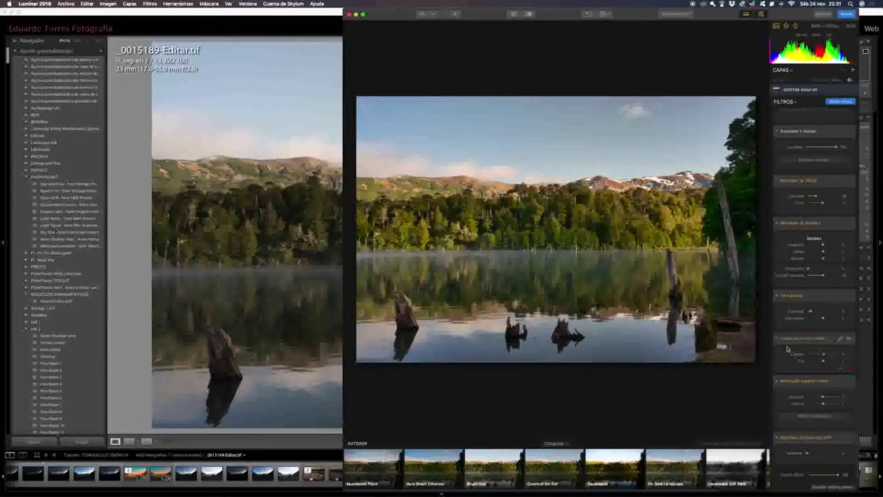
mouse_move(814, 400)
left_click(824, 405)
left_click_drag(824, 405, 835, 405)
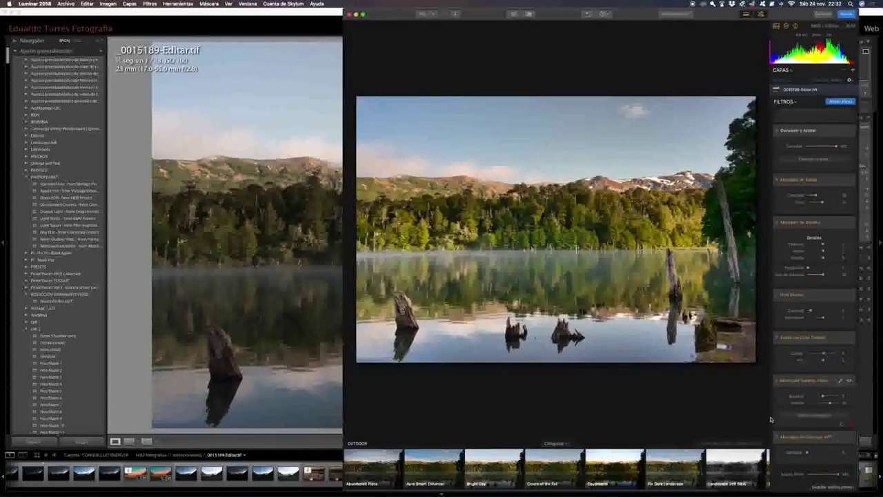
Step: Raise the sky filter's Cantidad to darken the sky, then apply the edits back to Lightroom
mouse_move(807, 453)
left_click_drag(808, 454, 825, 452)
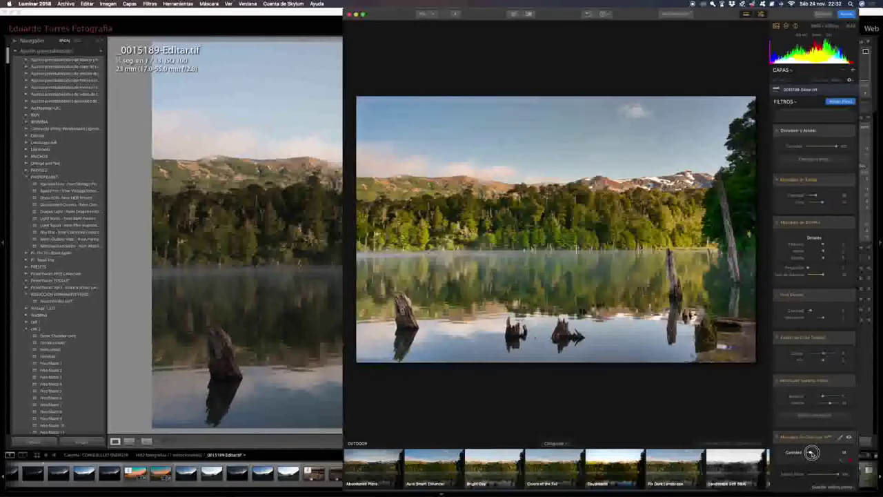
left_click_drag(826, 452, 825, 454)
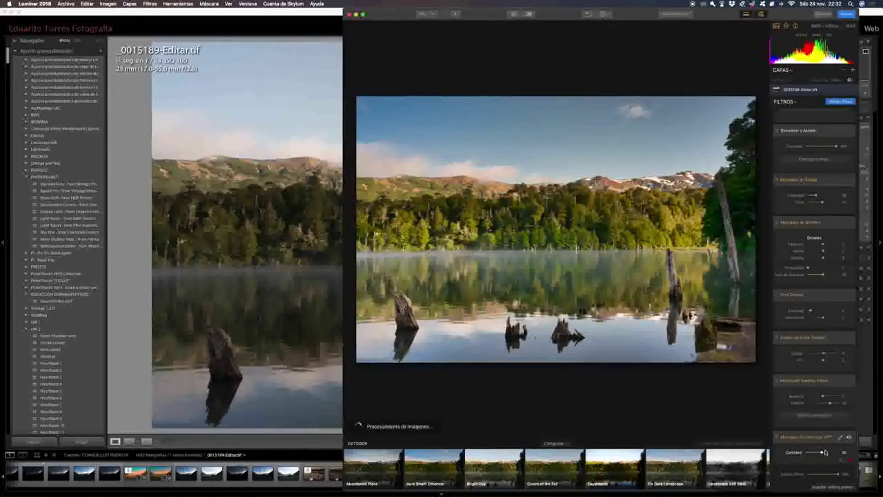
left_click(847, 15)
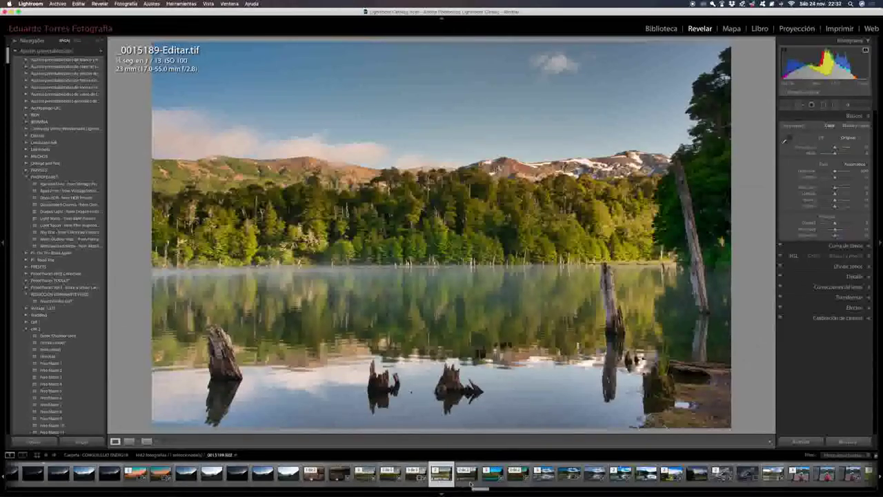
Step: Compare 0015189-Editar.tif against the original _0015189.NEF in Before/After Reference view
left_click(147, 442)
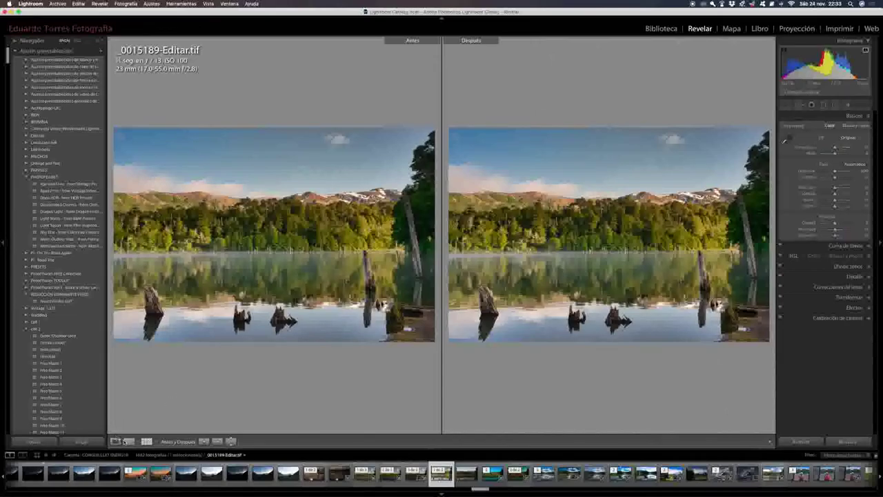
left_click(128, 441)
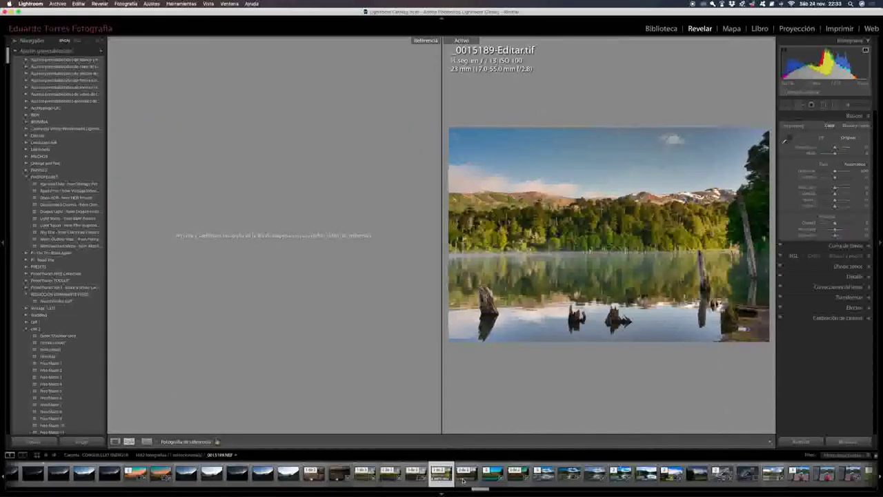
left_click_drag(464, 476, 327, 239)
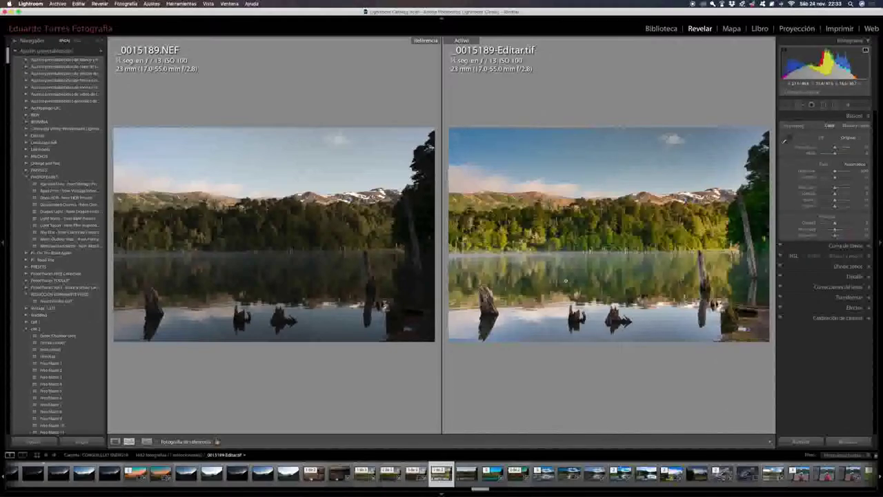
Step: Start cropping the TIFF, pulling the top-right corner inward
left_click(787, 105)
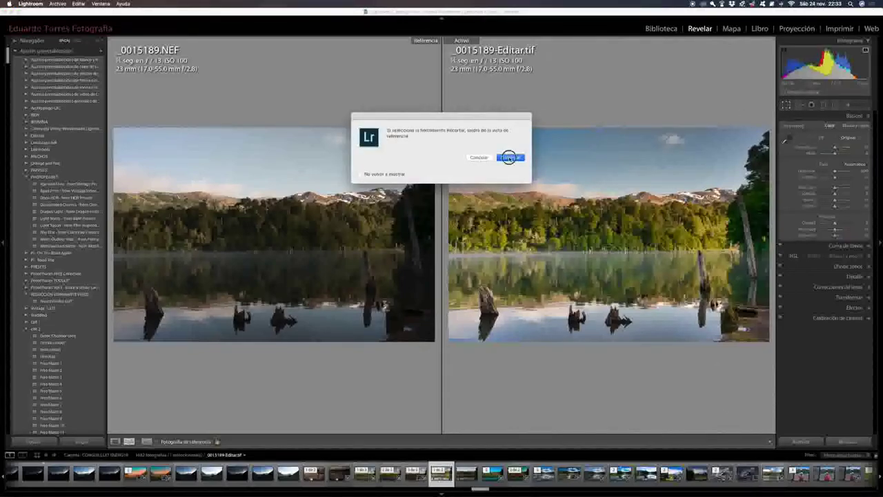
left_click(509, 156)
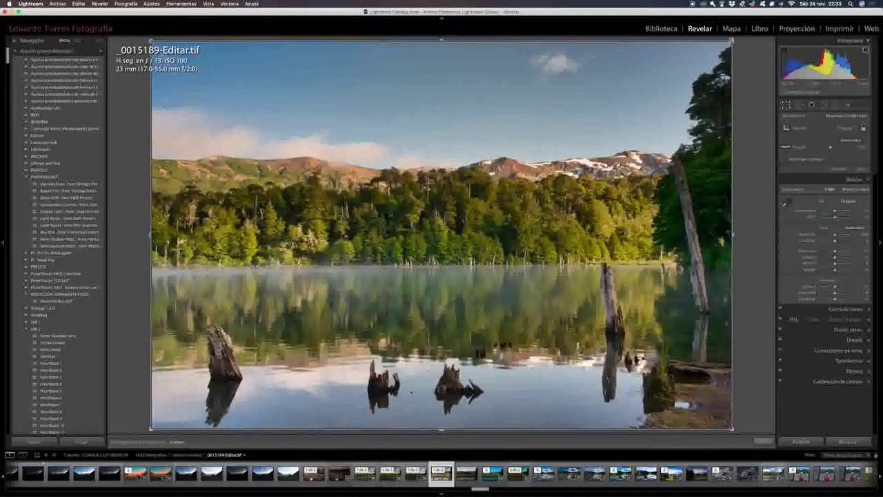
left_click_drag(732, 42, 669, 78)
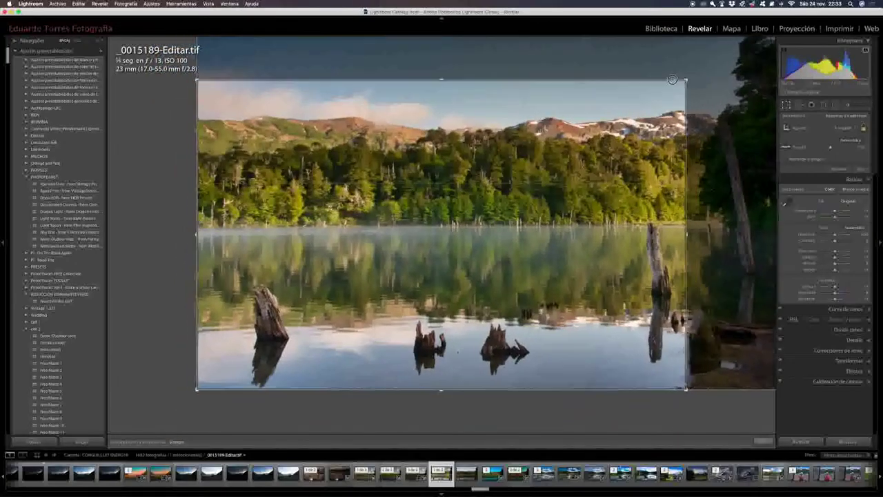
Step: Adjust the crop corner and photo position inside the frame, then commit the tighter crop
mouse_move(576, 169)
left_mouse_down()
mouse_move(570, 199)
mouse_move(579, 183)
left_mouse_up()
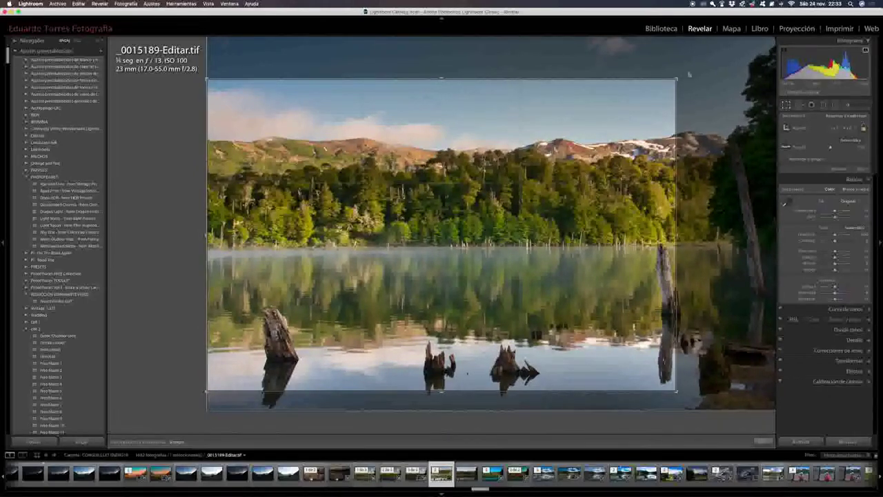
left_click_drag(676, 78, 756, 44)
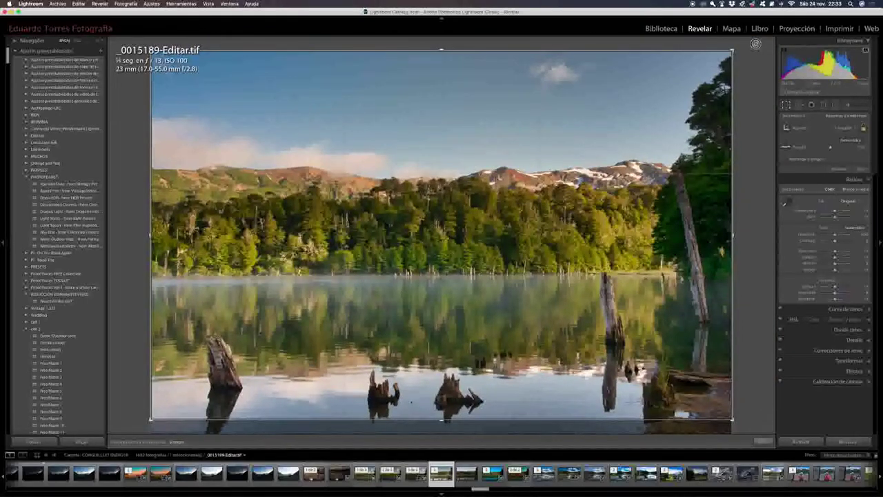
left_click_drag(477, 322, 478, 302)
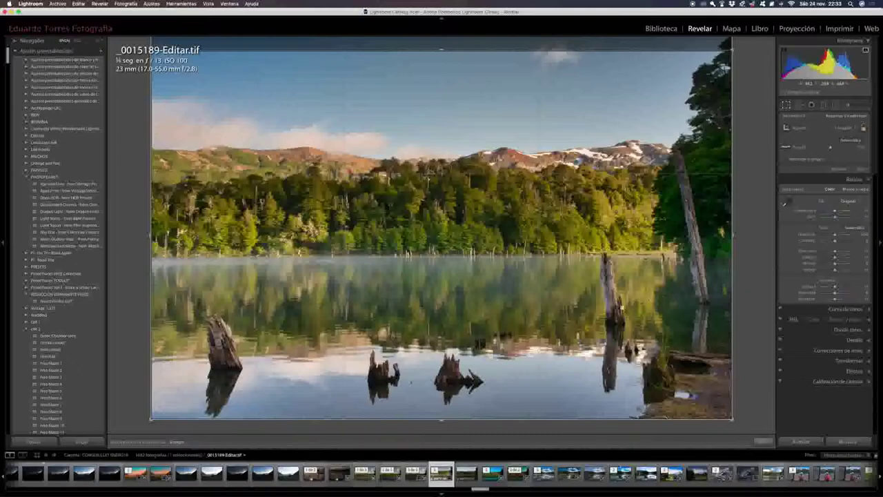
key("Return")
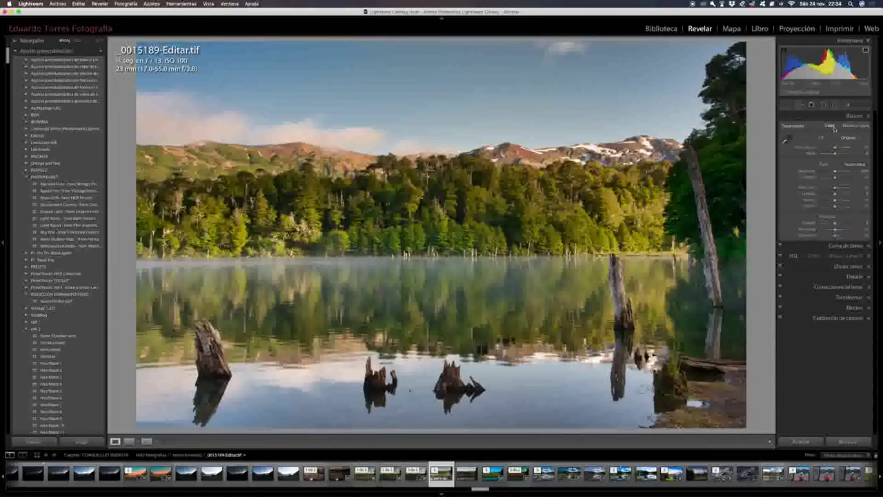
Step: Bring up the Basic panel and pull Highlights down to -19
left_click(868, 246)
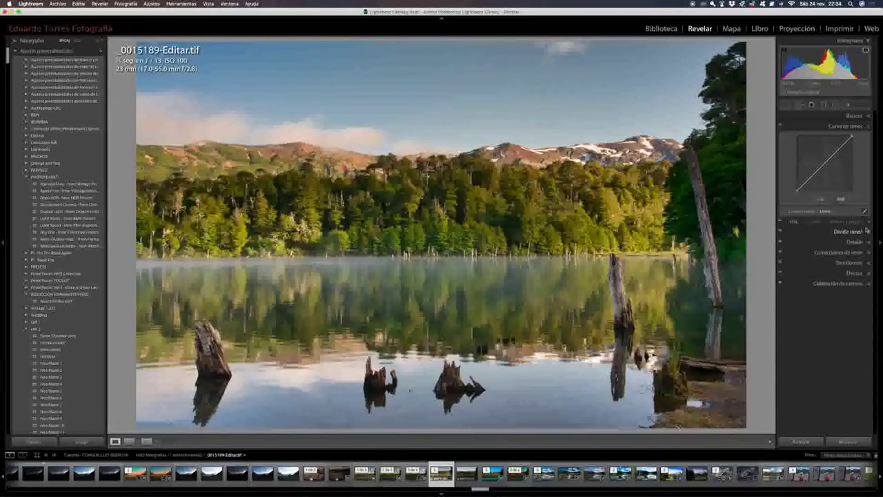
left_click(869, 232)
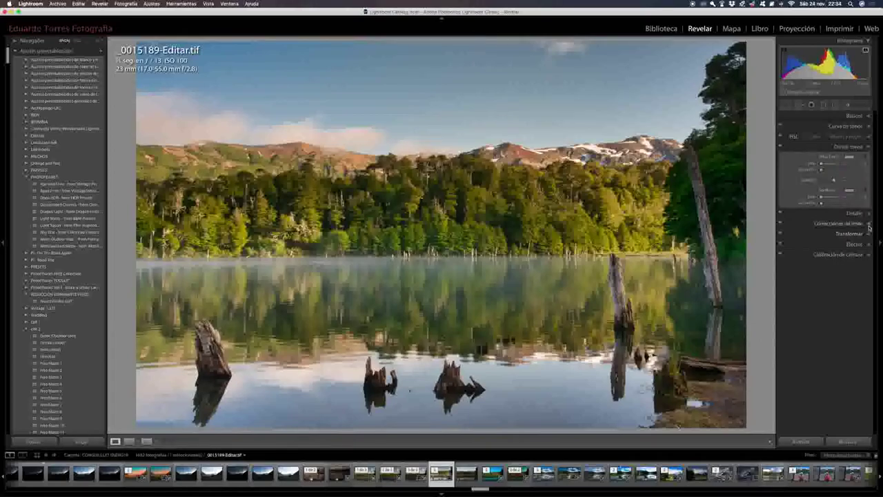
left_click(869, 215)
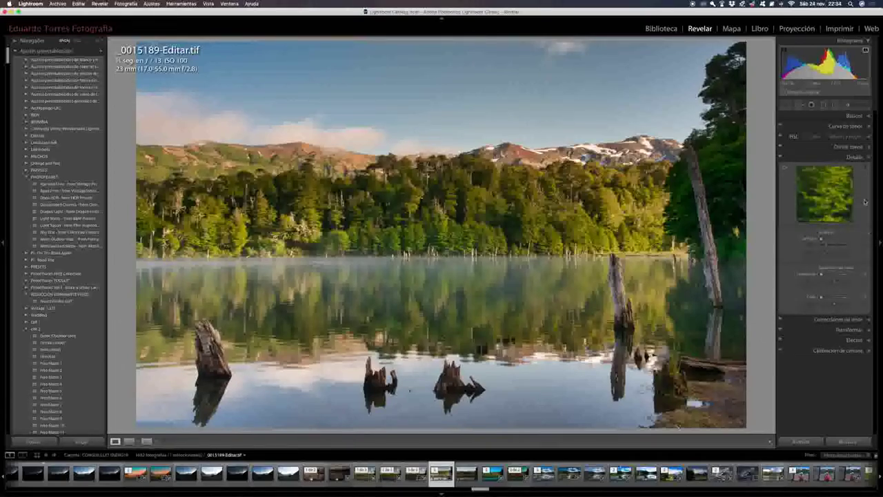
left_click(855, 116)
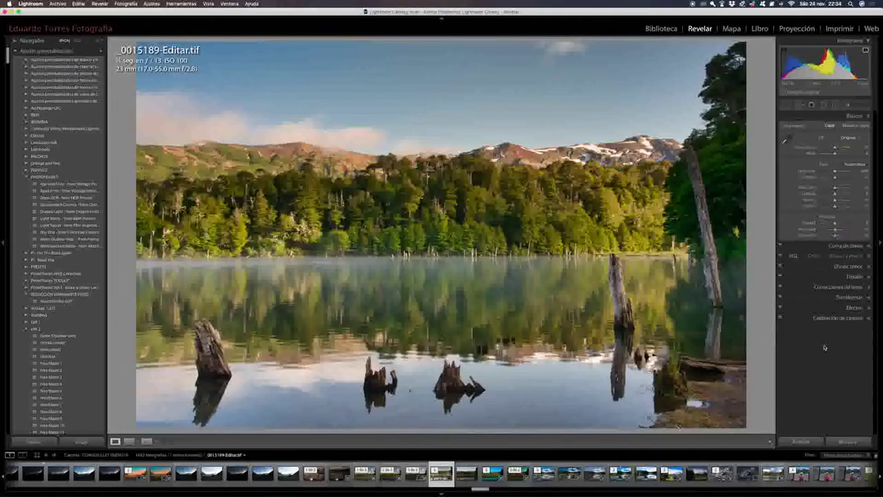
left_click(833, 188)
left_click_drag(834, 188, 829, 187)
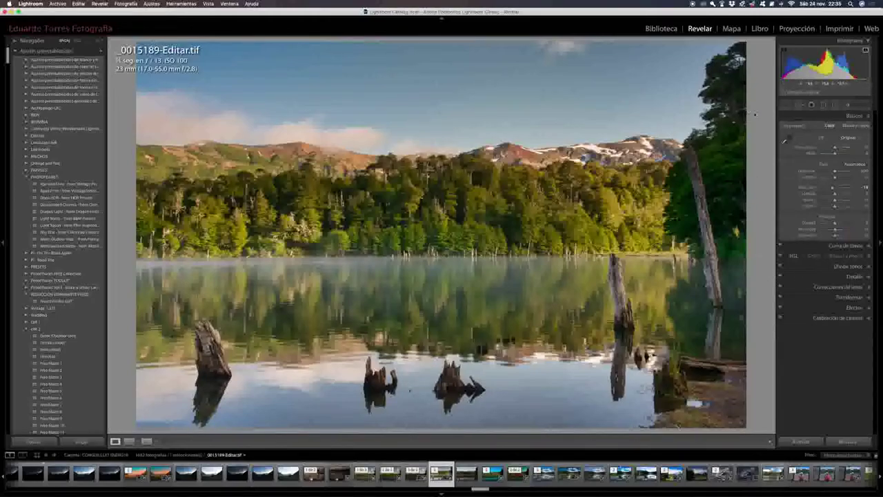
left_click(823, 105)
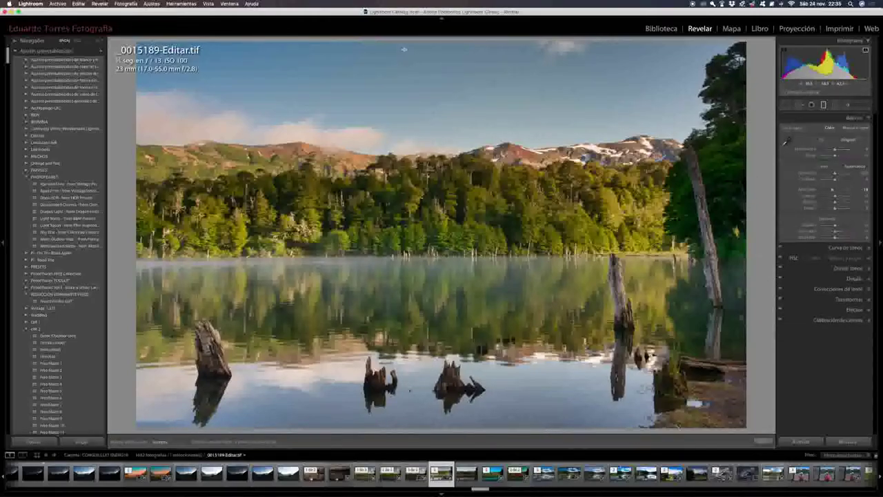
Step: Add a tilted graduated filter from sky to ridge with adjusted tone and Temp, then view _0015189.NEF
mouse_move(417, 83)
left_mouse_down()
mouse_move(426, 122)
mouse_move(422, 205)
left_mouse_up()
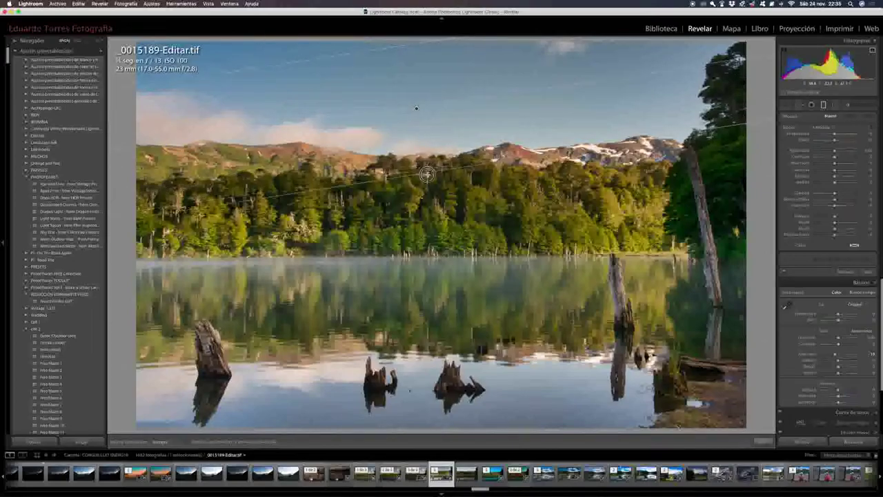
left_click_drag(421, 205, 420, 173)
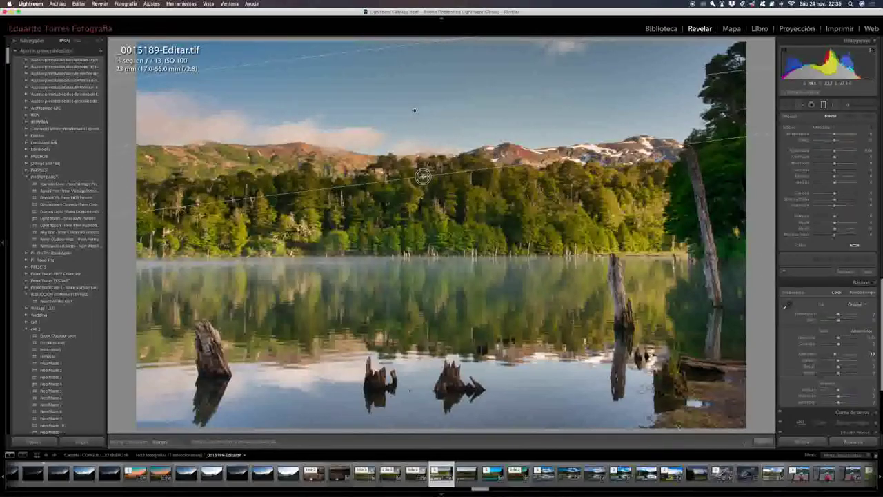
left_click_drag(415, 108, 417, 148)
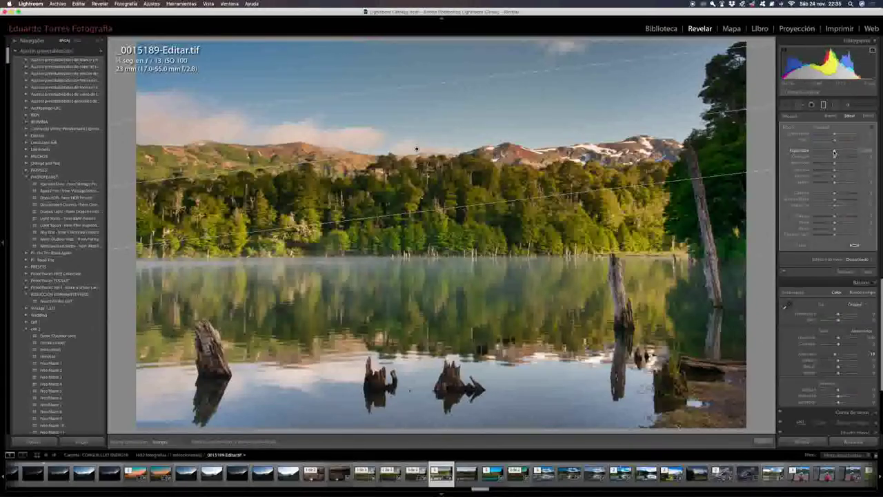
left_click_drag(835, 170, 832, 170)
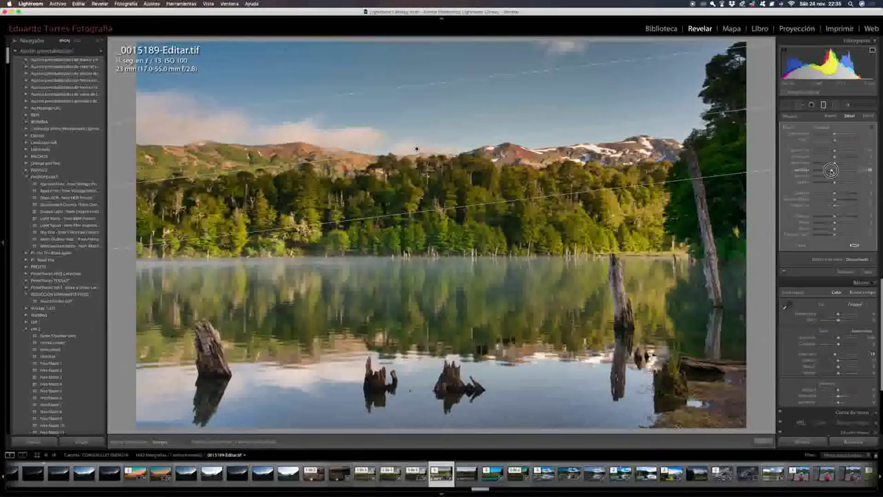
left_click_drag(834, 135, 827, 135)
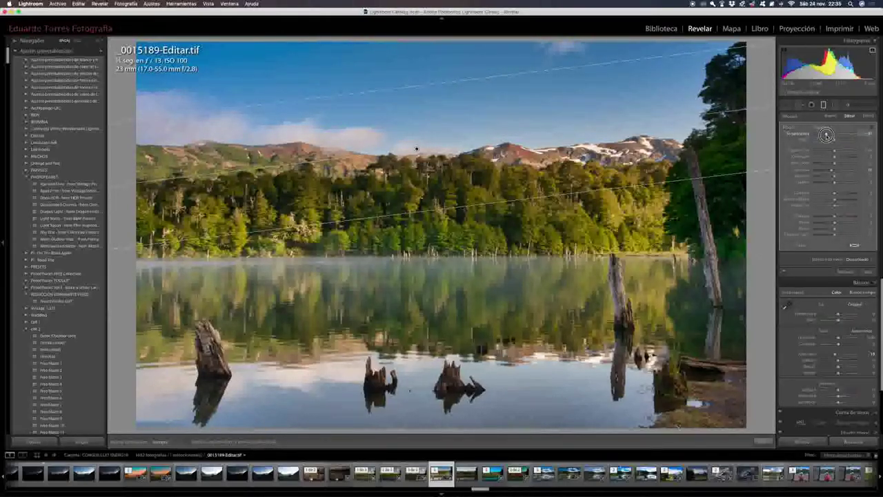
left_click_drag(826, 136, 828, 132)
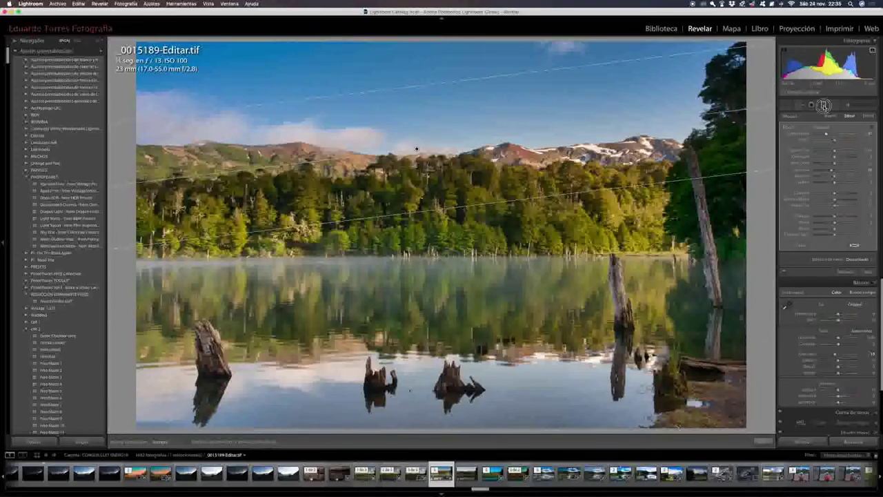
left_click(824, 105)
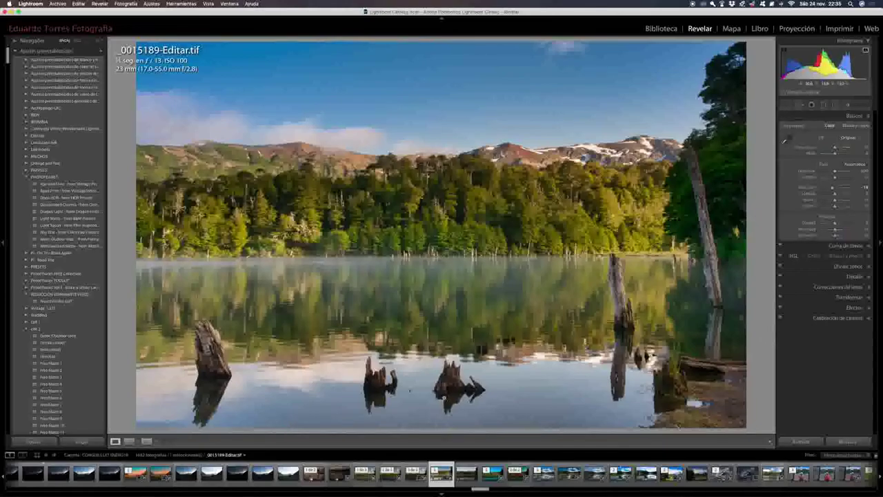
left_click(466, 475)
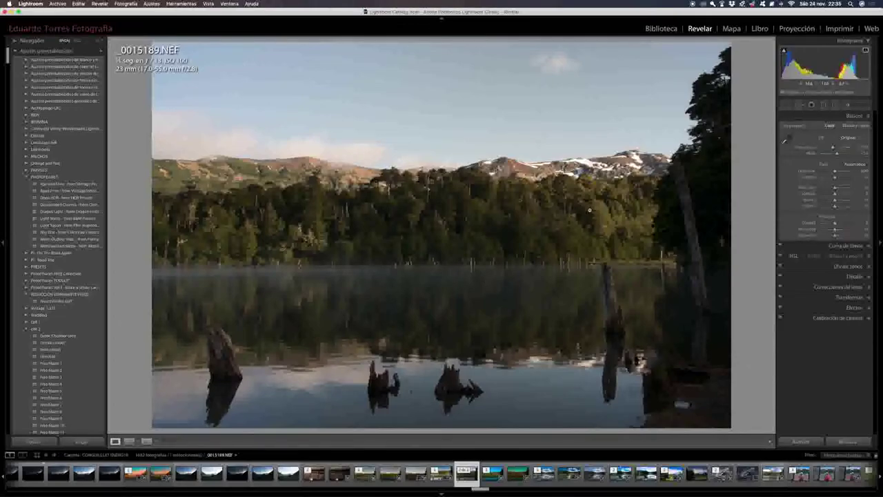
Step: Send 0015189.NEF to Photolemur 3 as a copy with Lightroom adjustments
right_click(493, 177)
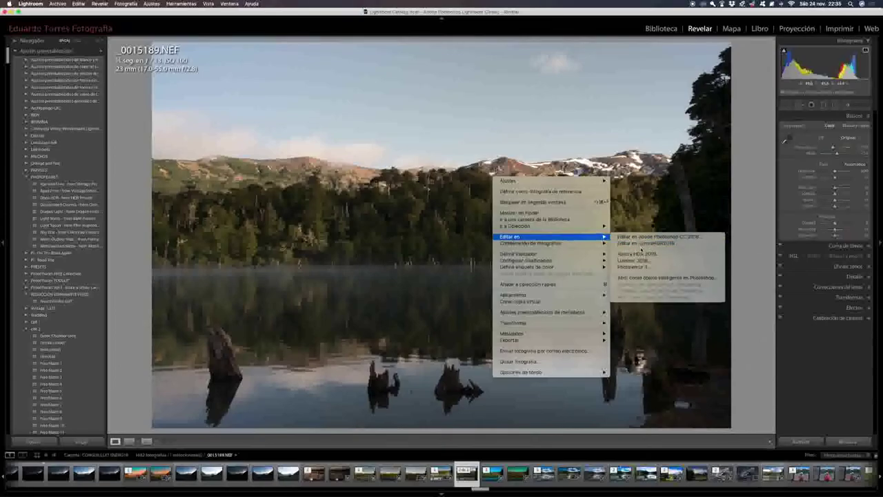
left_click(644, 267)
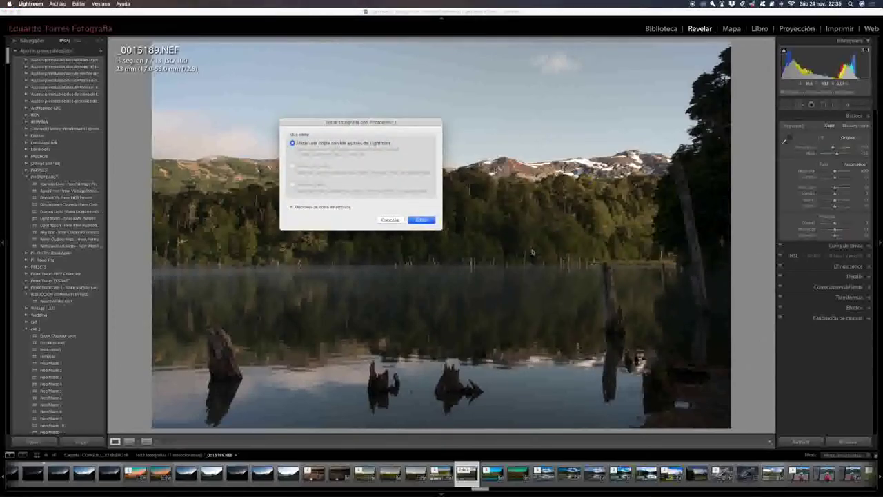
key("Return")
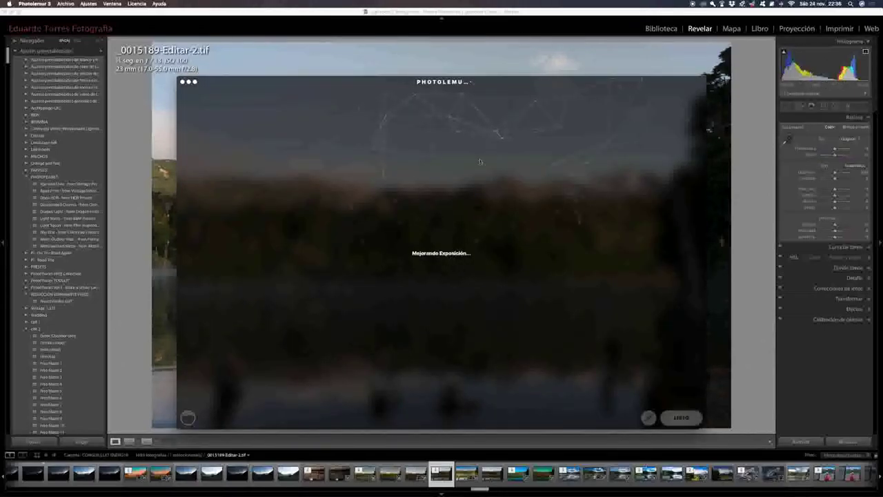
Step: Compare before and after, test weaker strengths, and keep enhancement near maximum
left_click_drag(494, 83, 500, 55)
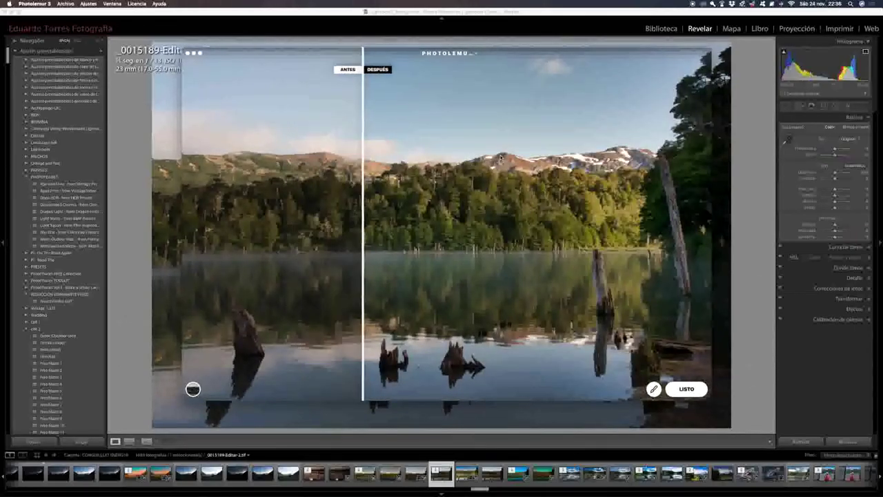
mouse_move(365, 170)
left_mouse_down()
mouse_move(653, 172)
mouse_move(2, 196)
left_mouse_up()
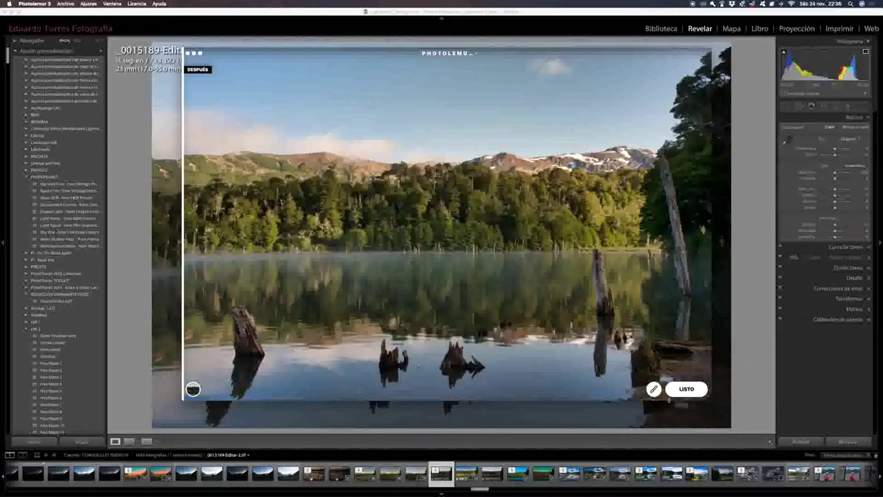
left_click(654, 390)
mouse_move(642, 390)
left_mouse_down()
mouse_move(517, 389)
mouse_move(653, 388)
left_mouse_up()
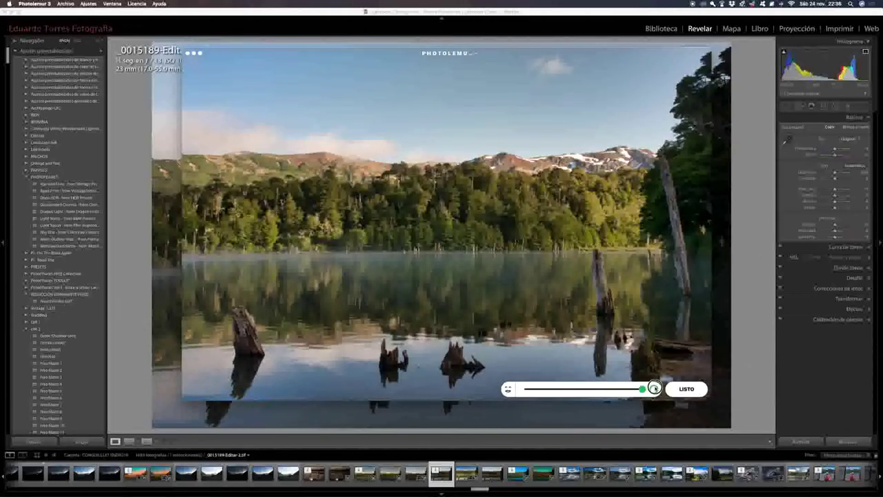
left_click_drag(654, 388, 522, 389)
left_click(642, 389)
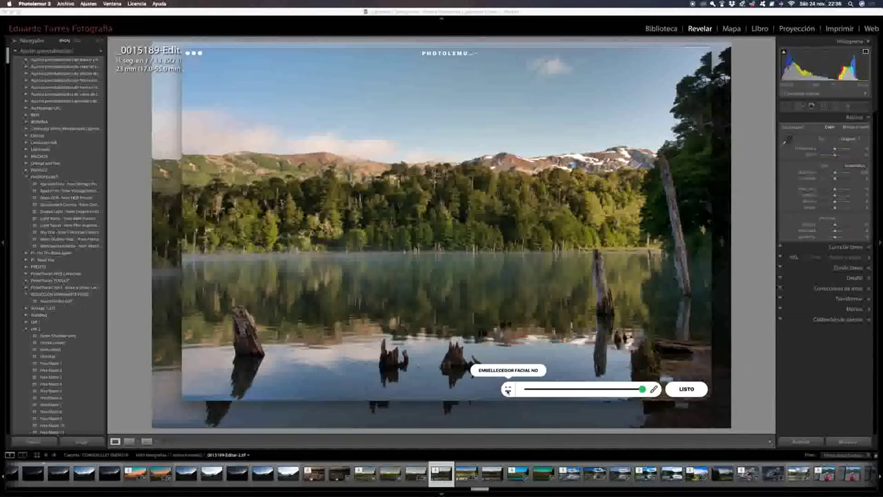
Step: Check the face beautifying setting and save the enhanced copy back to Lightroom
left_click(508, 391)
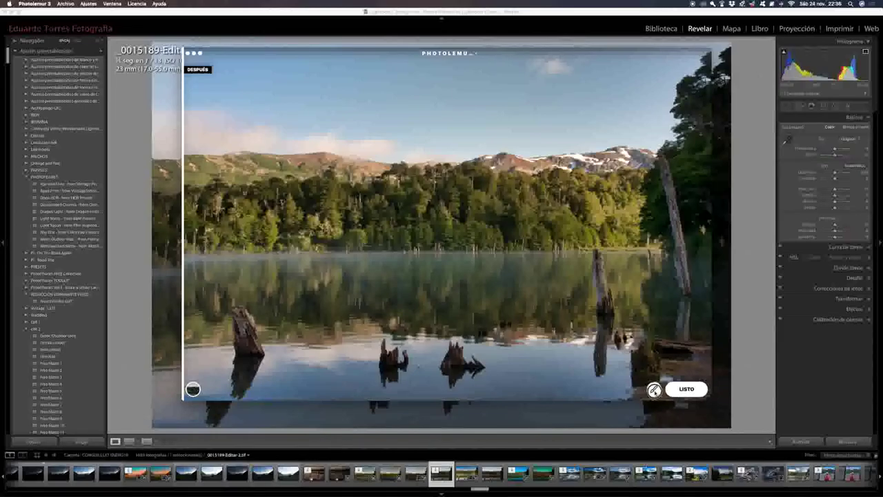
left_click(652, 390)
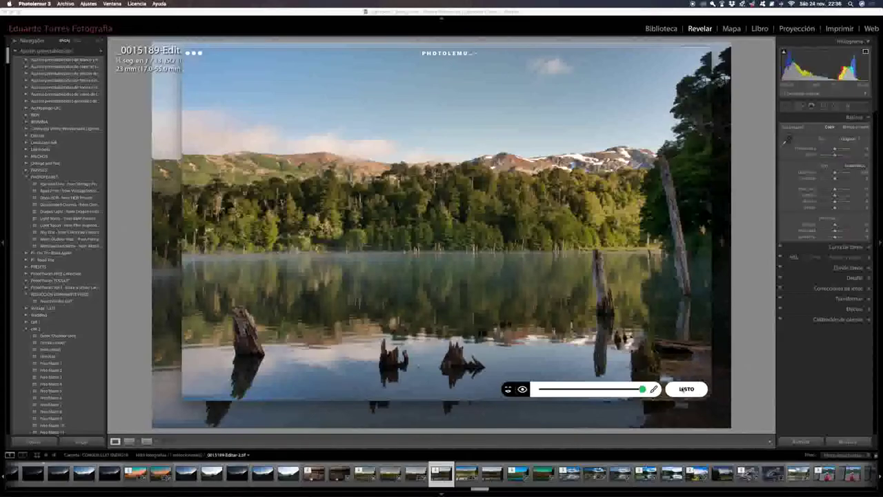
left_click(686, 388)
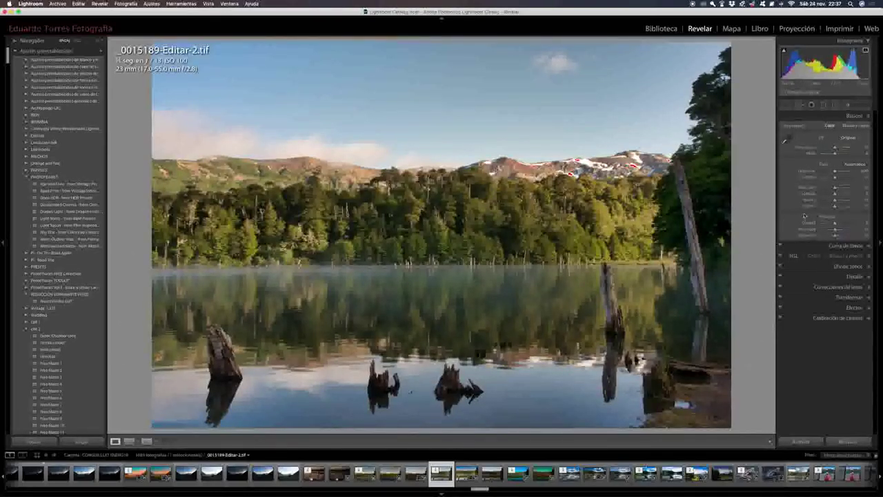
Step: Lower Highlights until the snow clipping disappears, then compare against the original NEF
mouse_move(835, 187)
left_mouse_down()
mouse_move(839, 178)
mouse_move(840, 196)
left_mouse_up()
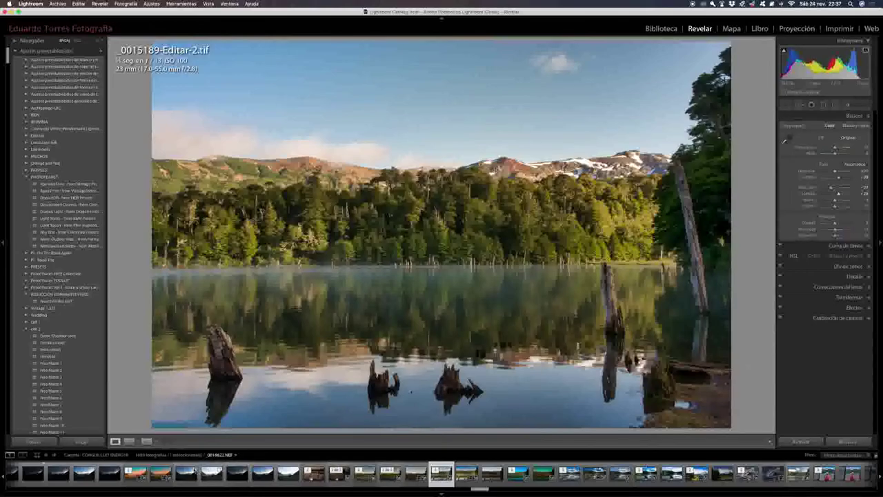
left_click(129, 442)
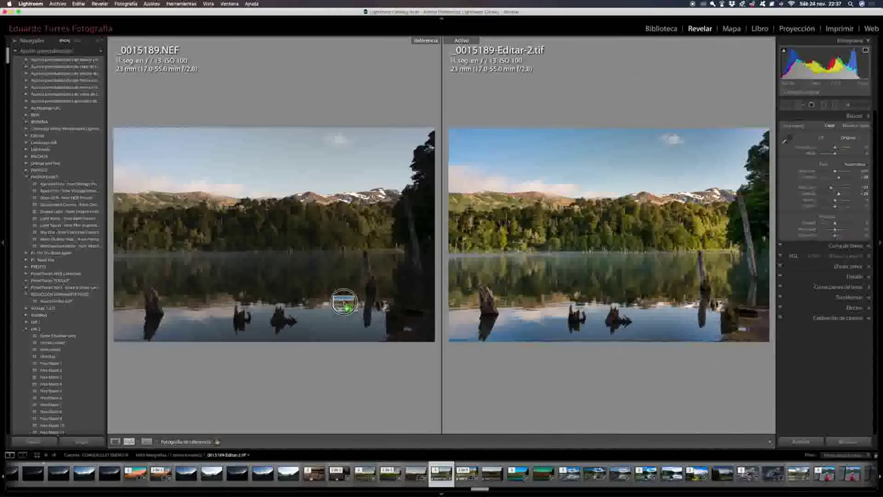
Step: Compare against the Luminar-edited _0015189-Editar.tif as reference, then show the Photolemur copy alone
left_click_drag(460, 476, 345, 301)
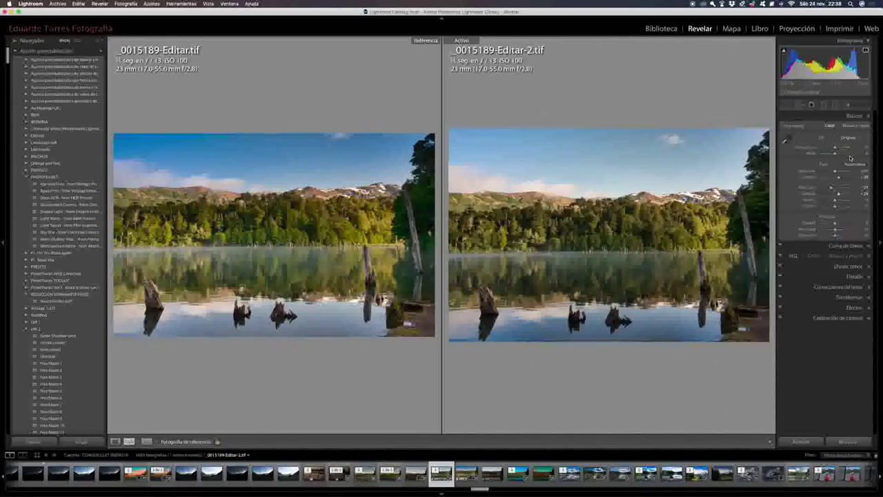
left_click(824, 105)
left_click(835, 104)
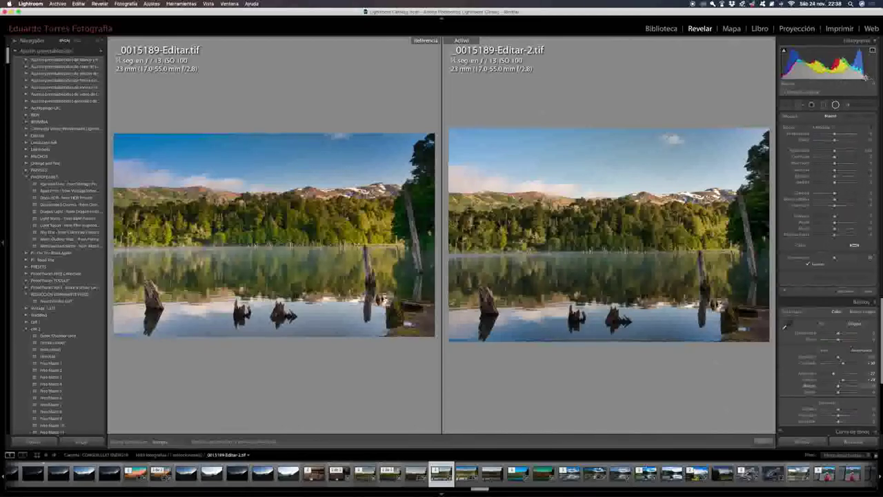
left_click(837, 105)
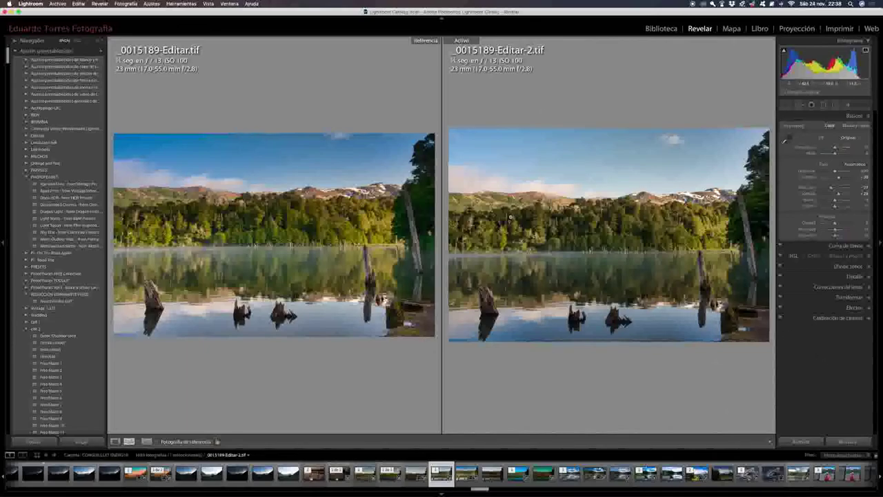
left_click(115, 441)
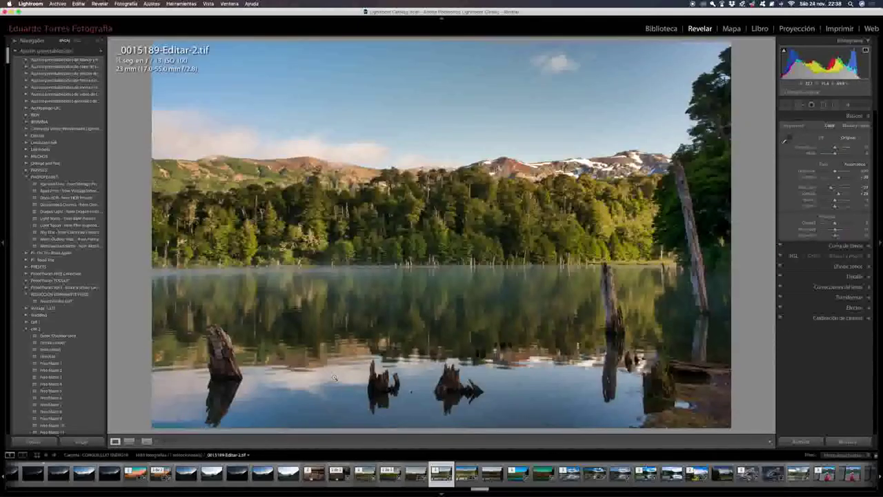